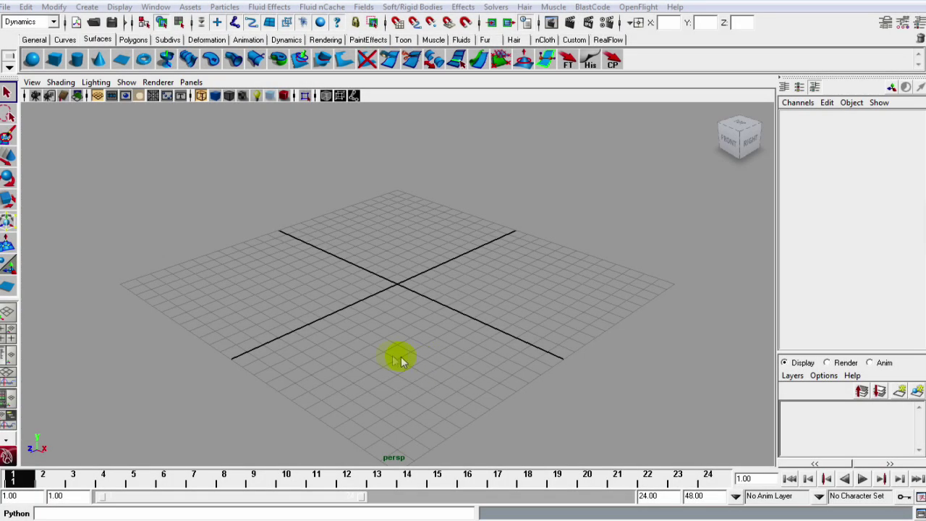
# - Check the Blast Code plug-in in the Plug-in Manager
pyautogui.click(156, 7)
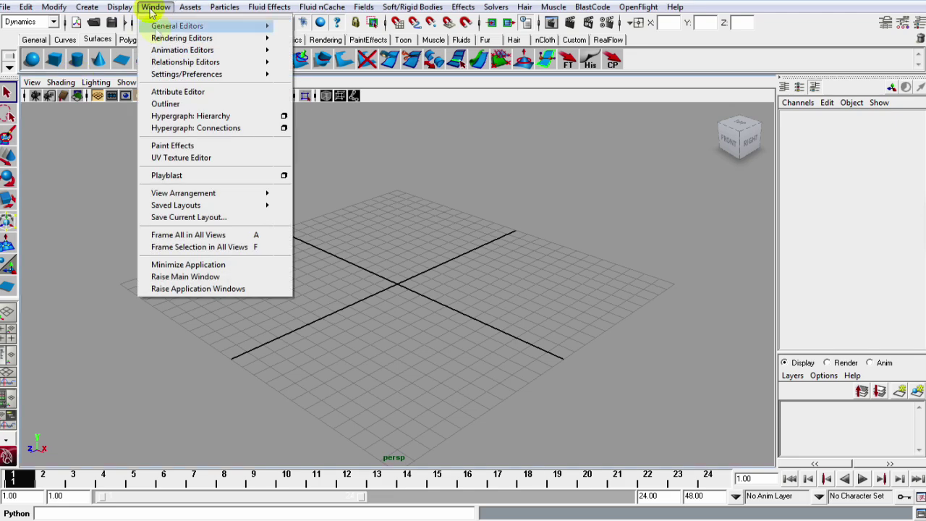
pyautogui.moveTo(162, 75)
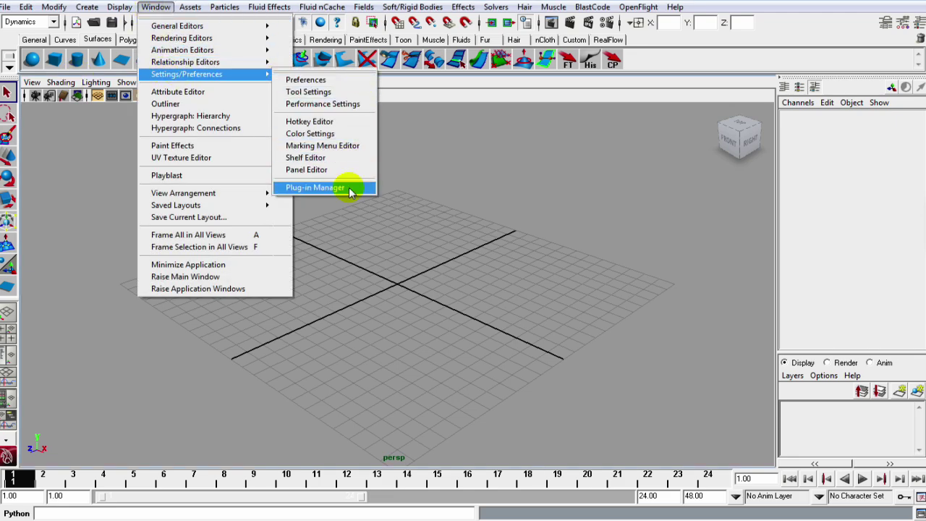
pyautogui.click(350, 190)
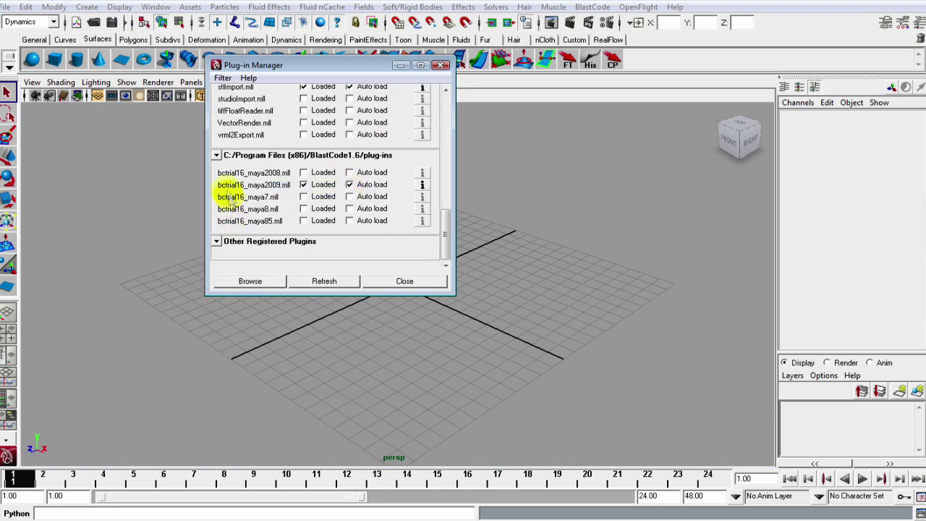
pyautogui.scroll(5, 440, 228)
pyautogui.scroll(-5, 440, 207)
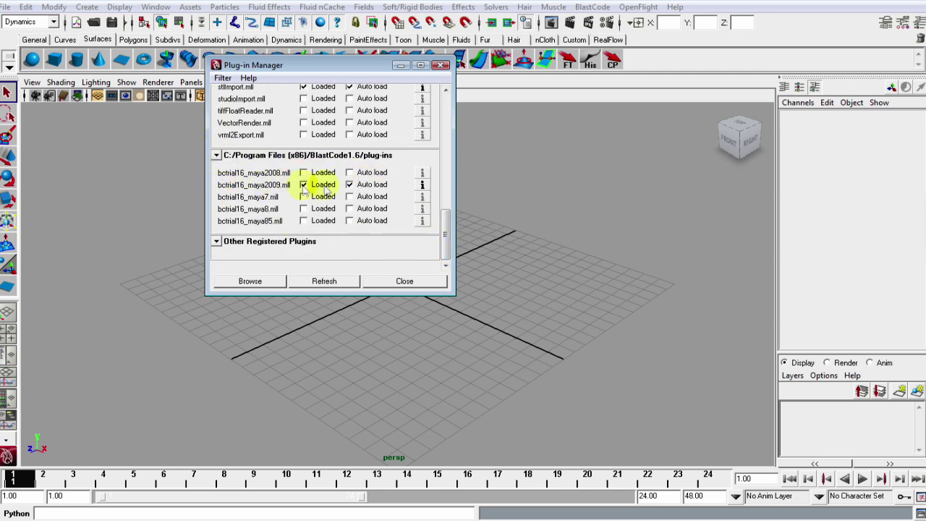
pyautogui.click(405, 282)
# - Draw a wide upright NURBS plane above the ground in the maximized front view
pyautogui.keyDown('alt'); pyautogui.moveTo(403, 287); pyautogui.dragTo(458, 320); pyautogui.keyUp('alt')
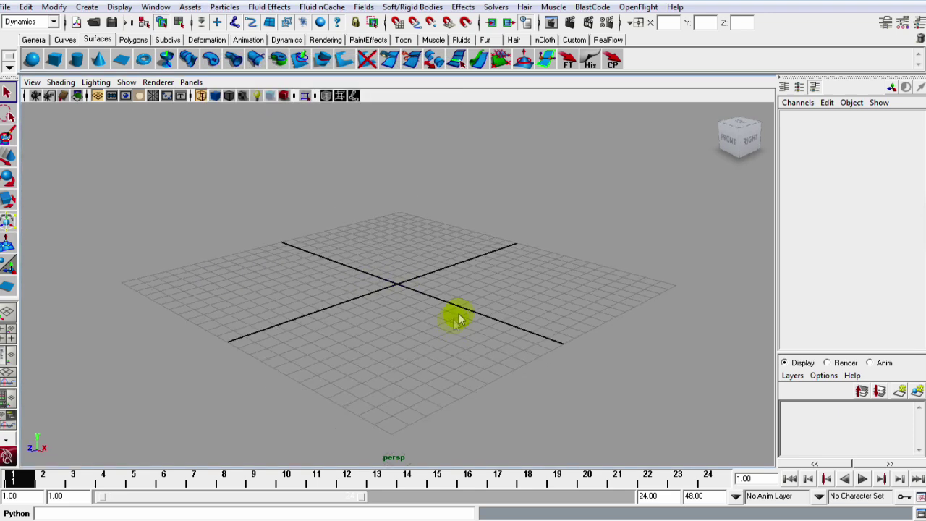
pyautogui.press('space')
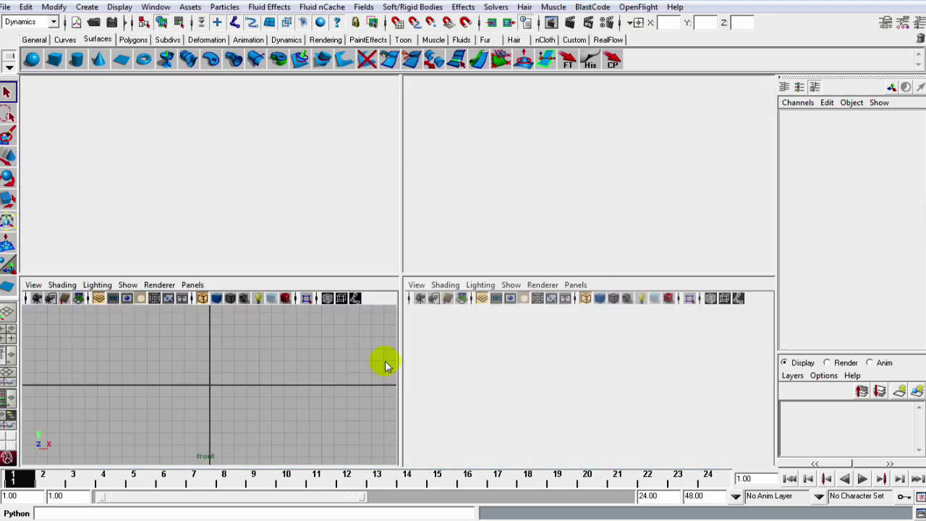
pyautogui.press('space')
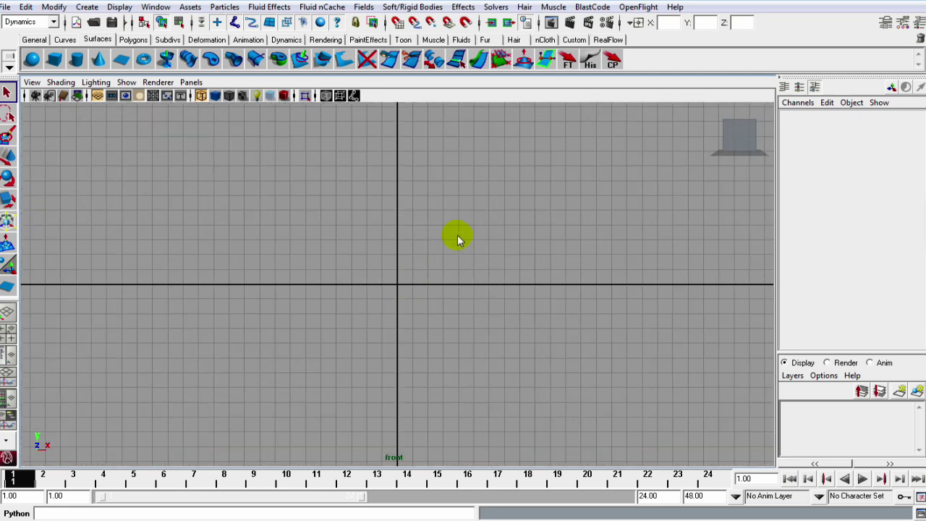
pyautogui.keyDown('alt'); pyautogui.moveTo(455, 238); pyautogui.dragTo(444, 321, button='middle'); pyautogui.keyUp('alt')
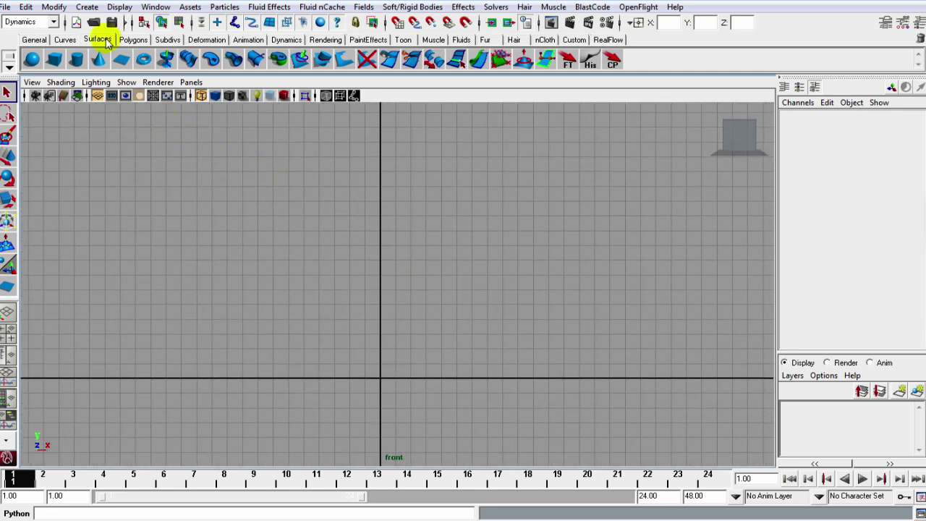
pyautogui.click(121, 60)
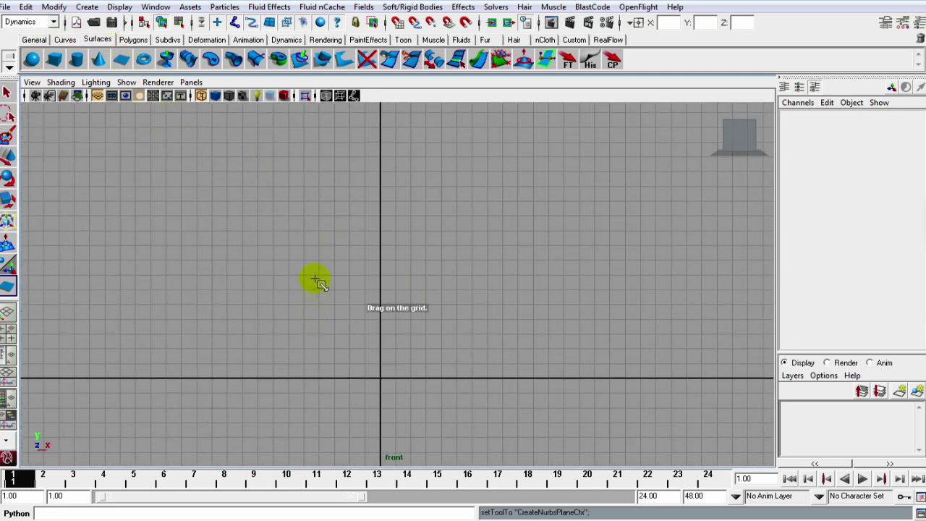
pyautogui.moveTo(315, 259); pyautogui.dragTo(306, 329)
pyautogui.moveTo(306, 367); pyautogui.dragTo(455, 372)
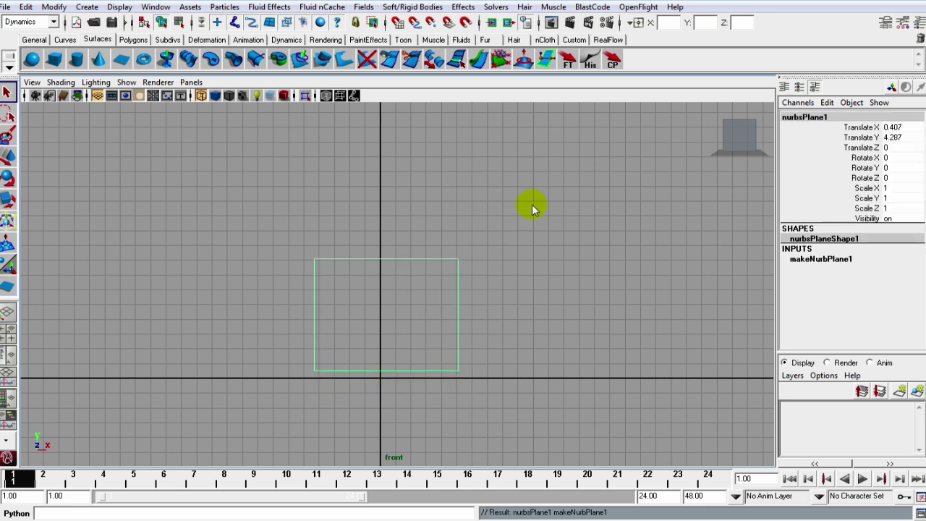
# - Move the glasswall plane back along Z to 0.407, 4.287, -11.619
pyautogui.click(533, 207)
pyautogui.press('space')
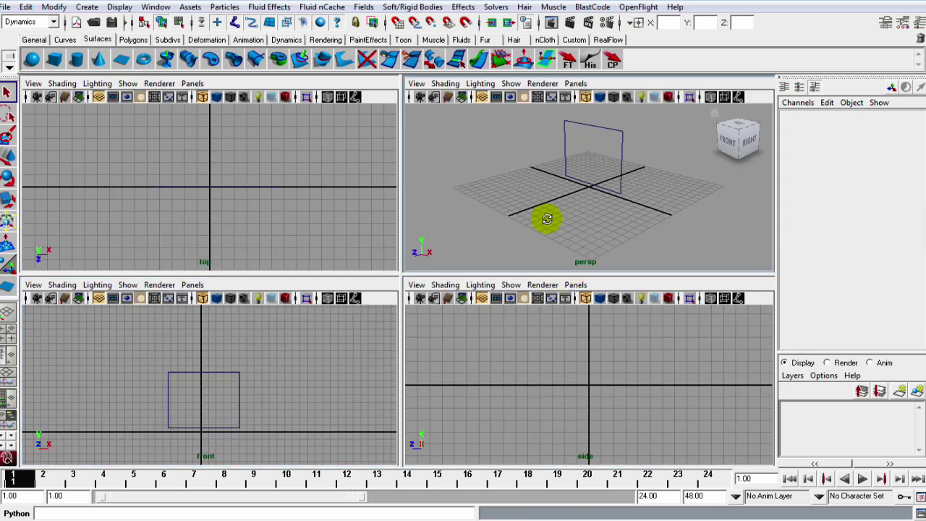
pyautogui.moveTo(645, 141); pyautogui.dragTo(644, 209)
pyautogui.press('w')
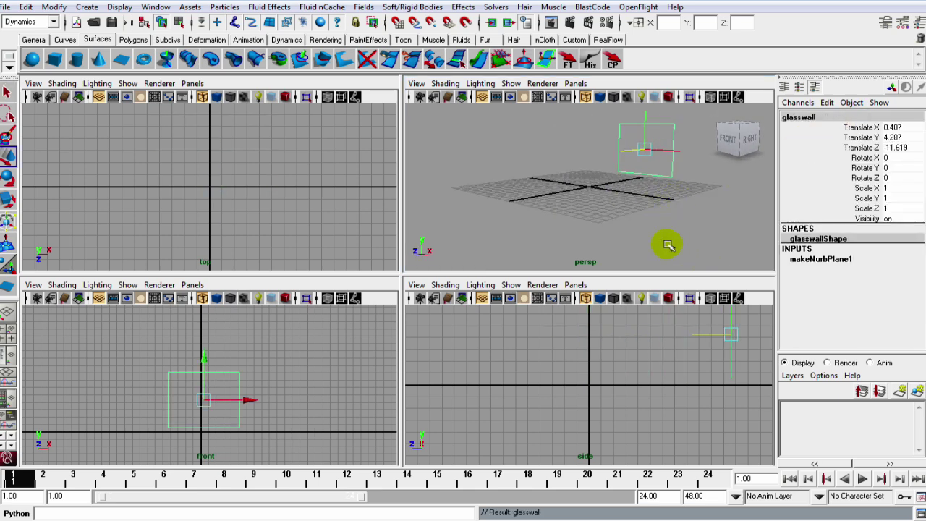
pyautogui.keyDown('alt'); pyautogui.moveTo(667, 245); pyautogui.dragTo(701, 233); pyautogui.keyUp('alt')
pyautogui.click(528, 224)
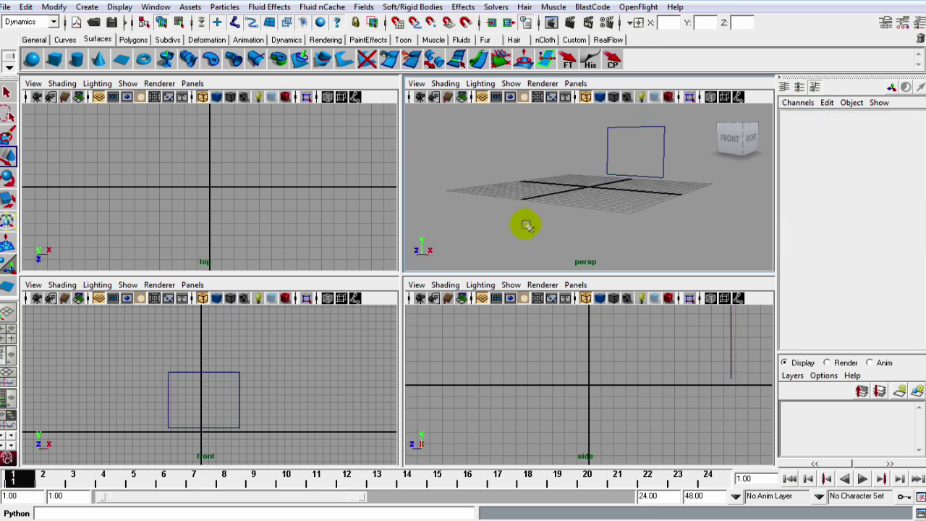
# - Open the Blast Code window and review its Explosive, Damage, RigidBody, Particle and Misc pages
pyautogui.press('space')
pyautogui.keyDown('alt'); pyautogui.moveTo(533, 231); pyautogui.dragTo(559, 340); pyautogui.keyUp('alt')
pyautogui.click(593, 8)
pyautogui.click(600, 56)
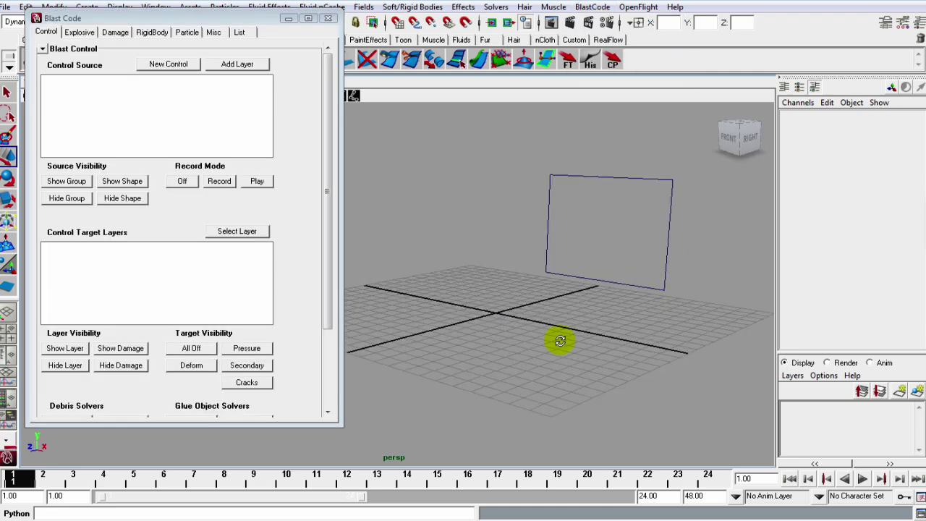
pyautogui.click(80, 34)
pyautogui.click(116, 33)
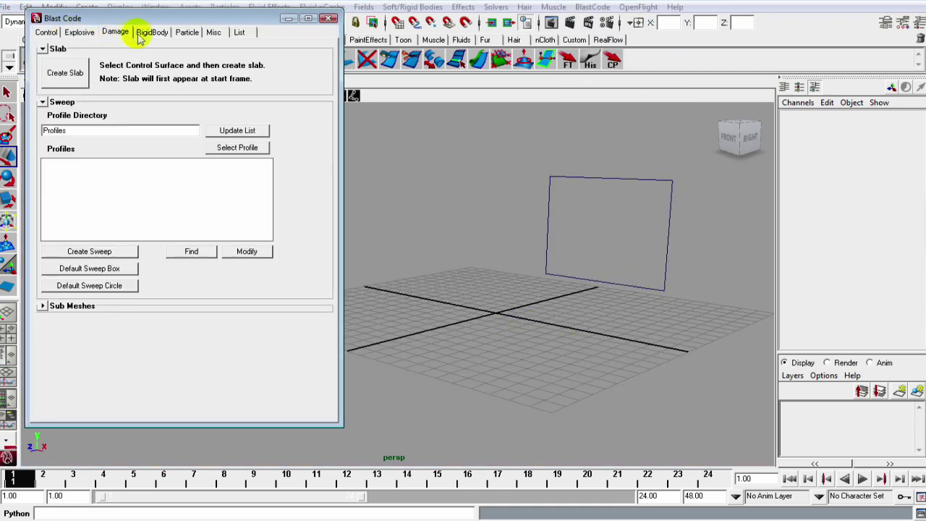
pyautogui.click(153, 33)
pyautogui.click(186, 33)
pyautogui.click(213, 32)
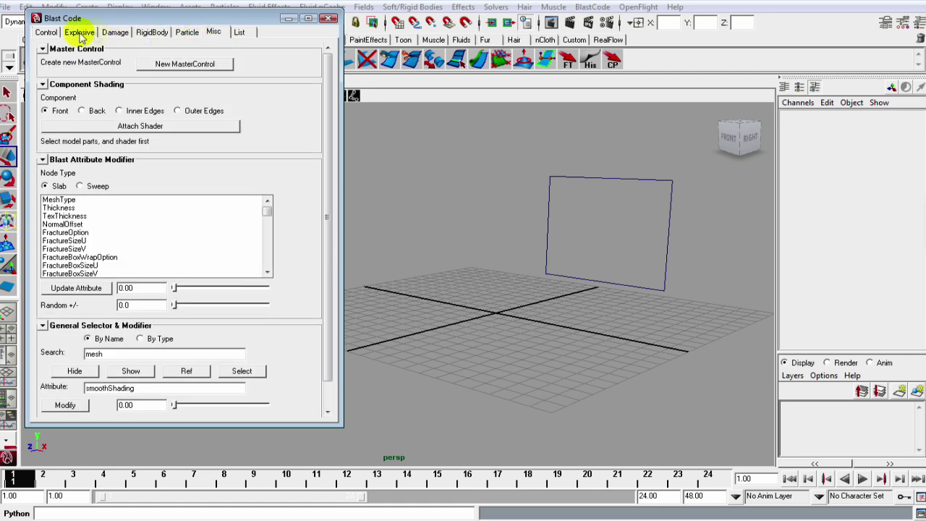
pyautogui.click(46, 32)
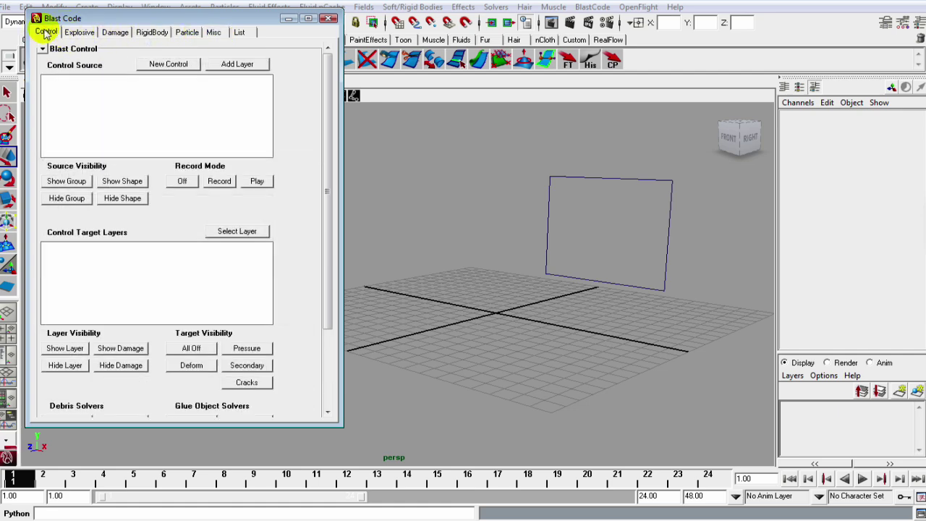
# - Create a new Blast Code control from the glasswall plane and show its target layers
pyautogui.keyDown('alt'); pyautogui.moveTo(393, 238); pyautogui.dragTo(460, 268); pyautogui.keyUp('alt')
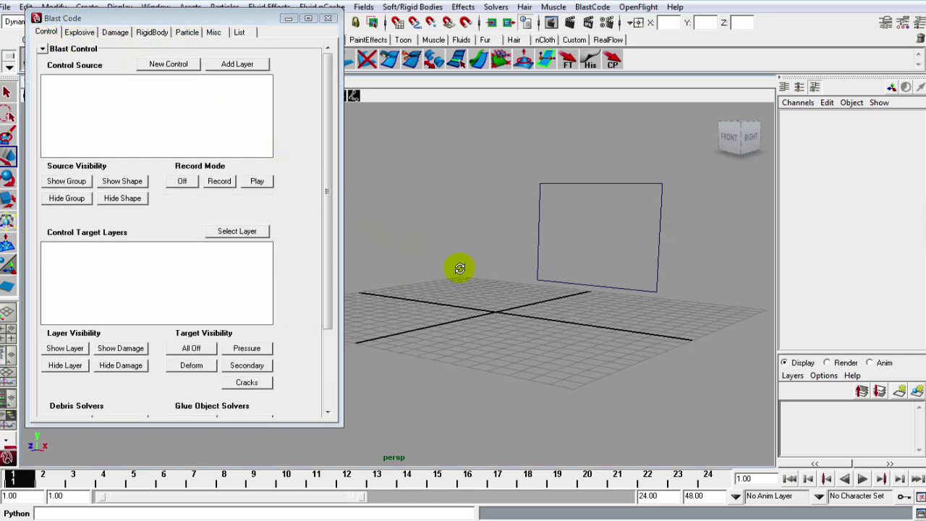
pyautogui.click(535, 225)
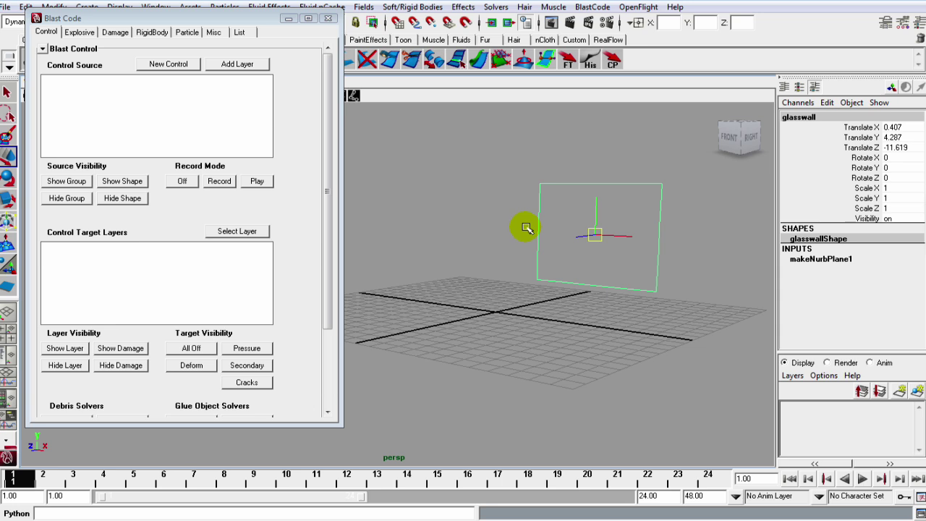
pyautogui.click(172, 65)
pyautogui.click(60, 85)
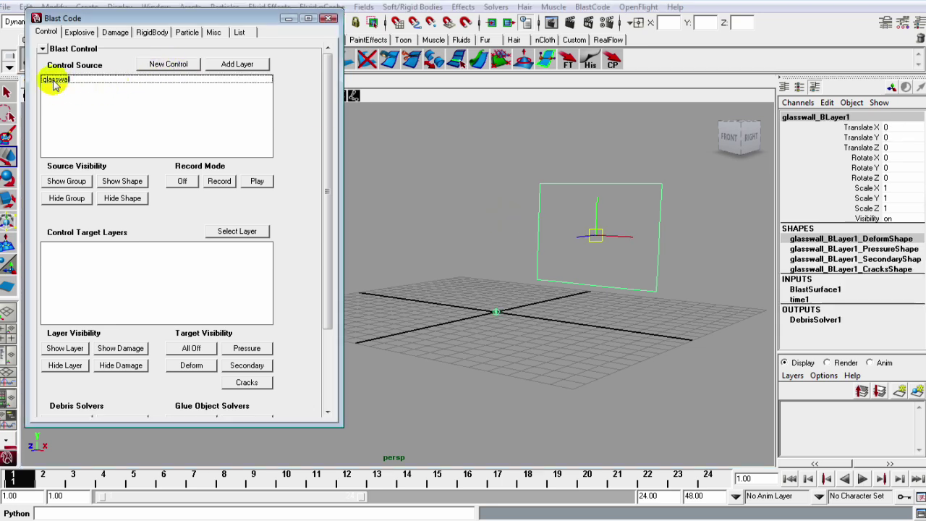
pyautogui.click(54, 84)
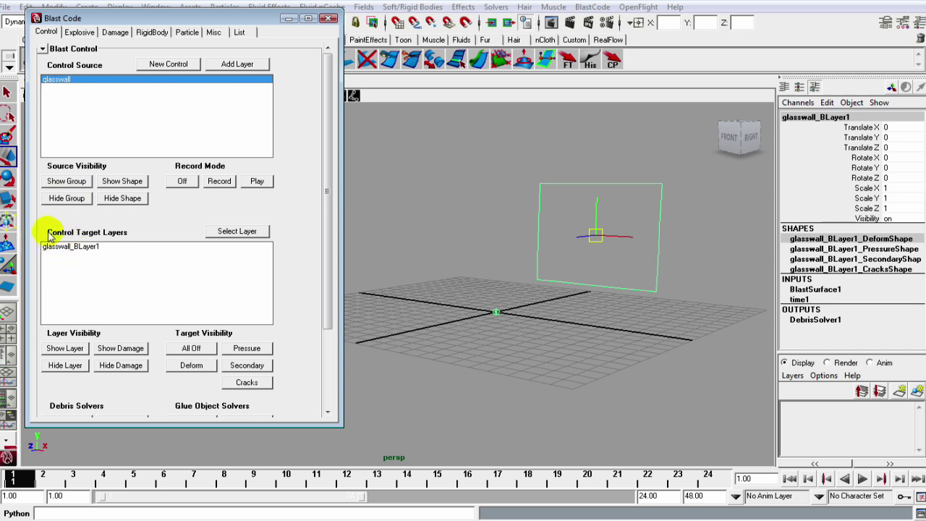
# - Attach rigid debris solver BxSolver1 to the glasswall_BLayer1 target layer
pyautogui.click(213, 246)
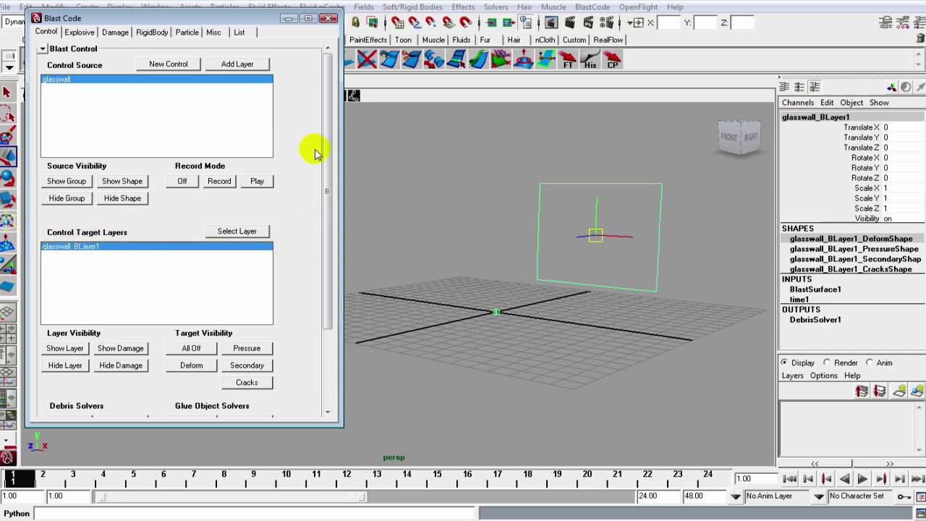
pyautogui.moveTo(324, 86); pyautogui.dragTo(319, 244)
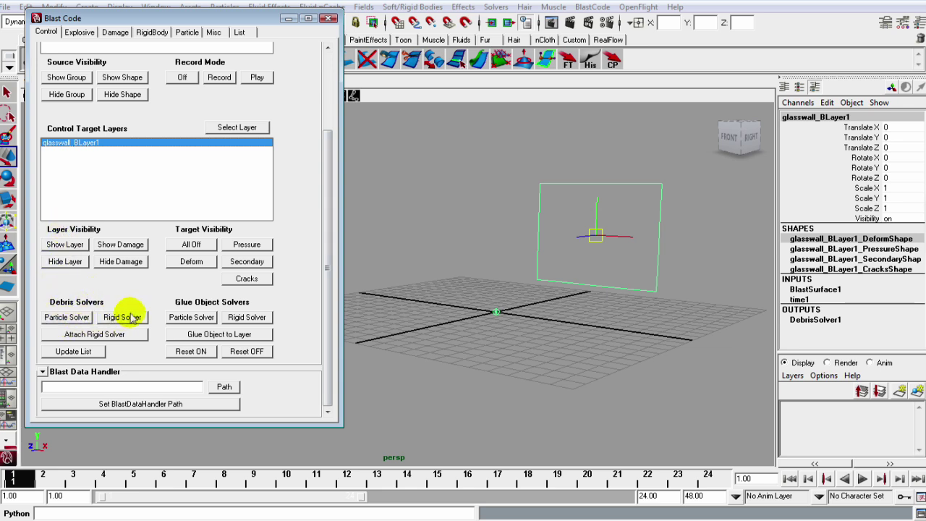
pyautogui.click(97, 336)
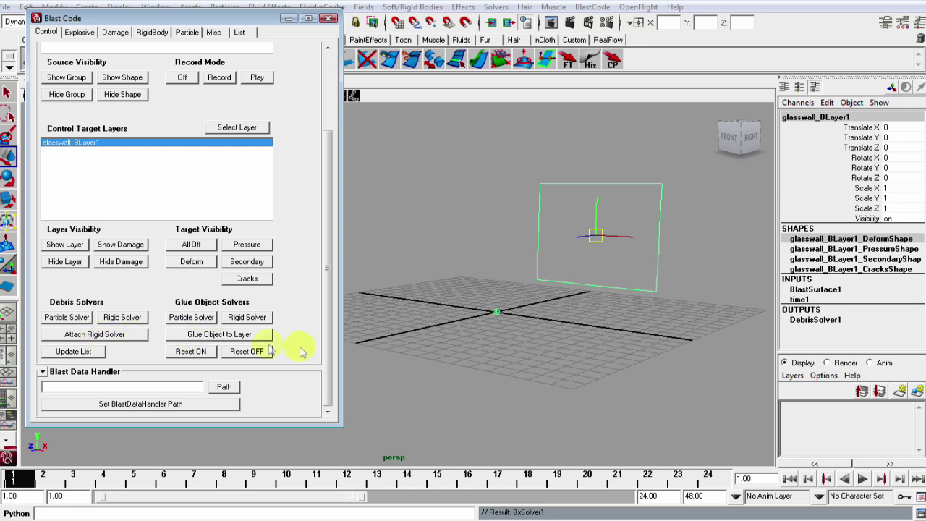
pyautogui.click(529, 506)
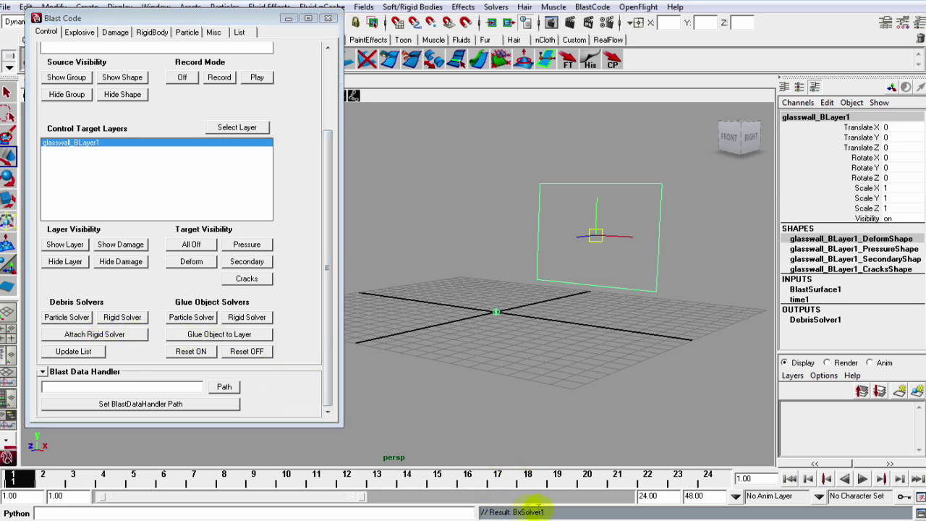
# - Add locator explosive Explosive1 and make glasswall its affected control surface
pyautogui.click(79, 33)
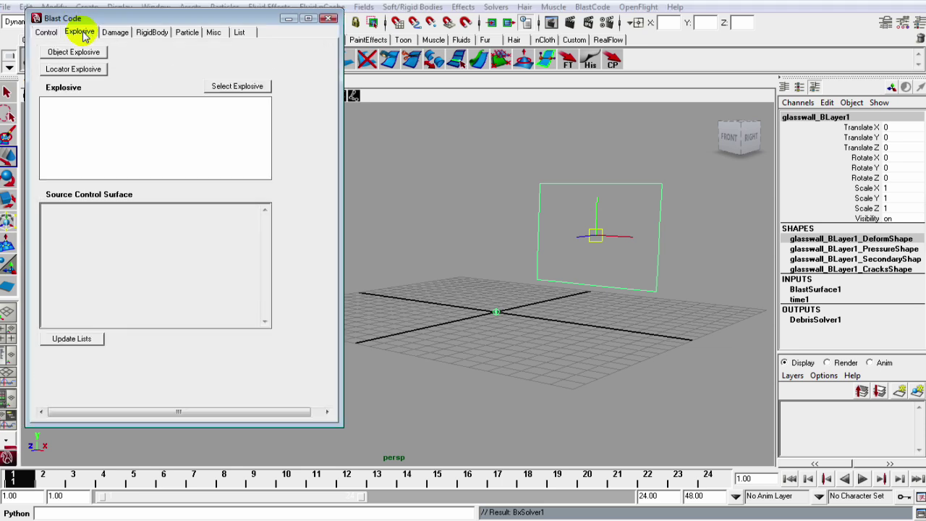
pyautogui.click(83, 72)
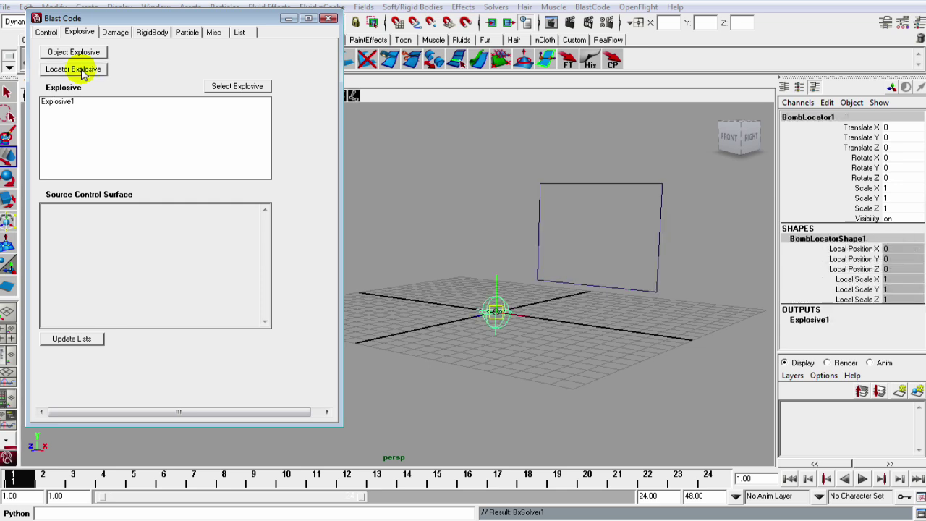
pyautogui.click(63, 102)
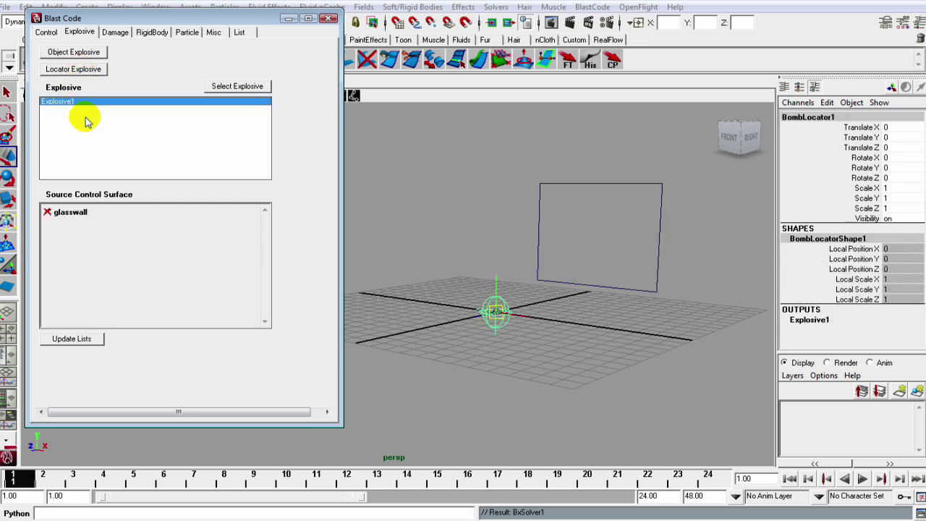
pyautogui.click(76, 212)
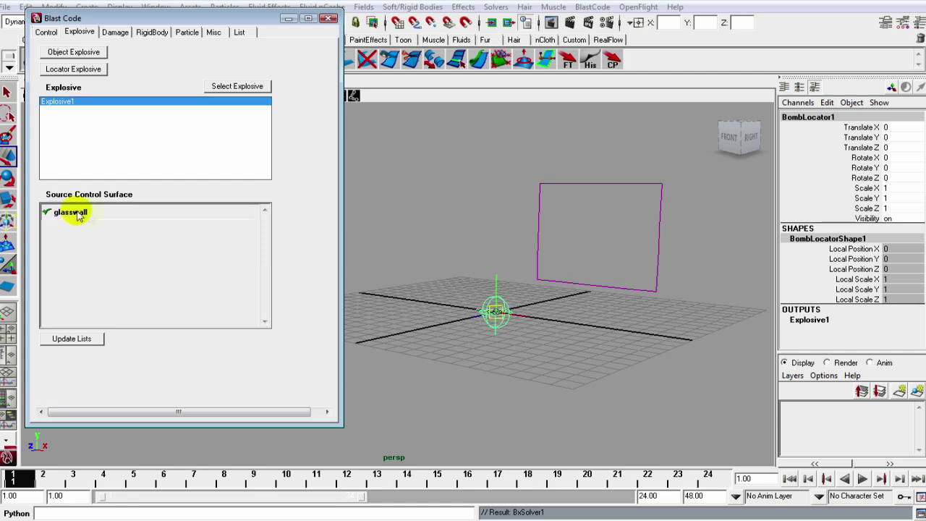
# - Move BombLocator1 to Translate Y 3.911, Z -13.669 against the wall
pyautogui.keyDown('alt'); pyautogui.moveTo(492, 295); pyautogui.dragTo(522, 343); pyautogui.keyUp('alt')
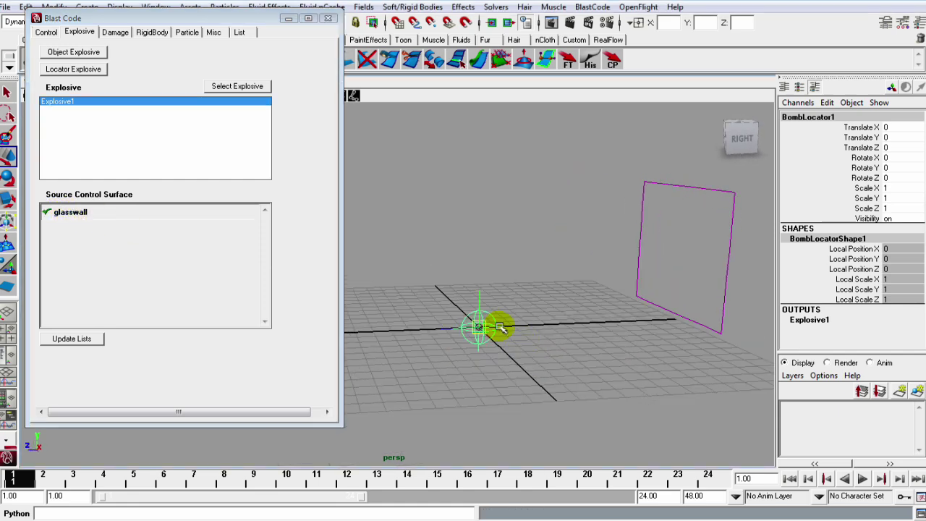
pyautogui.moveTo(480, 303); pyautogui.dragTo(706, 272)
pyautogui.moveTo(665, 330)
pyautogui.keyDown('alt'); pyautogui.mouseDown()
pyautogui.moveTo(624, 330)
pyautogui.moveTo(654, 318)
pyautogui.mouseUp(); pyautogui.keyUp('alt')
pyautogui.moveTo(699, 285); pyautogui.dragTo(722, 236)
pyautogui.keyDown('alt'); pyautogui.moveTo(591, 290); pyautogui.dragTo(571, 266); pyautogui.keyUp('alt')
# - Create a fracture slab on the selected glass wall from the Damage page
pyautogui.click(115, 32)
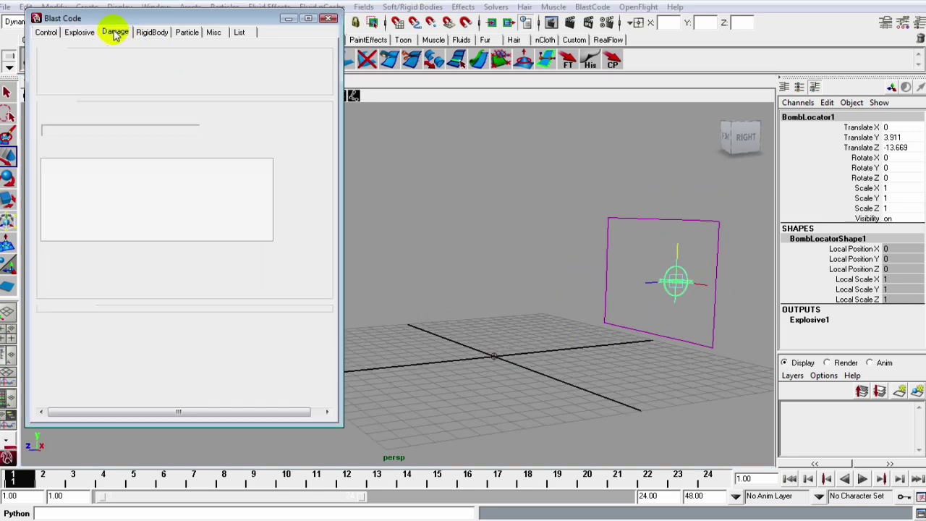
pyautogui.keyDown('alt'); pyautogui.moveTo(478, 225); pyautogui.dragTo(586, 181); pyautogui.keyUp('alt')
pyautogui.click(547, 244)
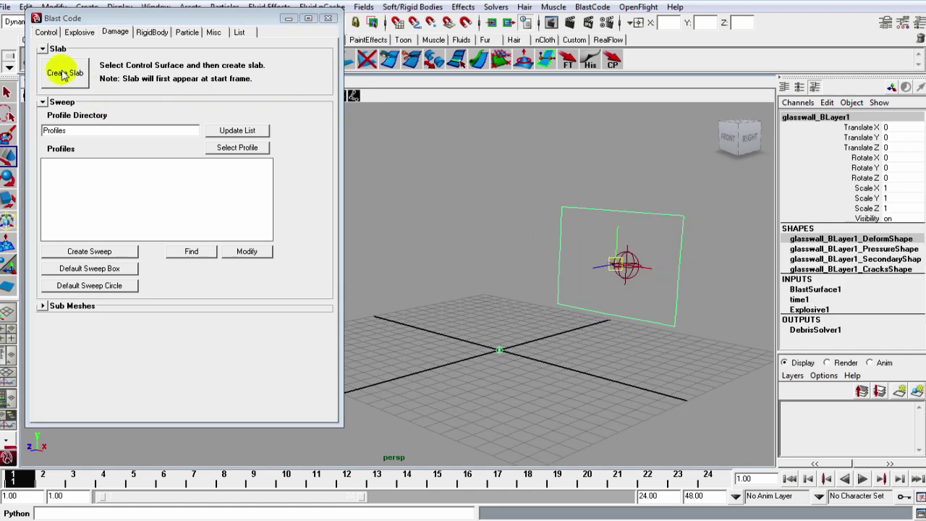
pyautogui.click(592, 6)
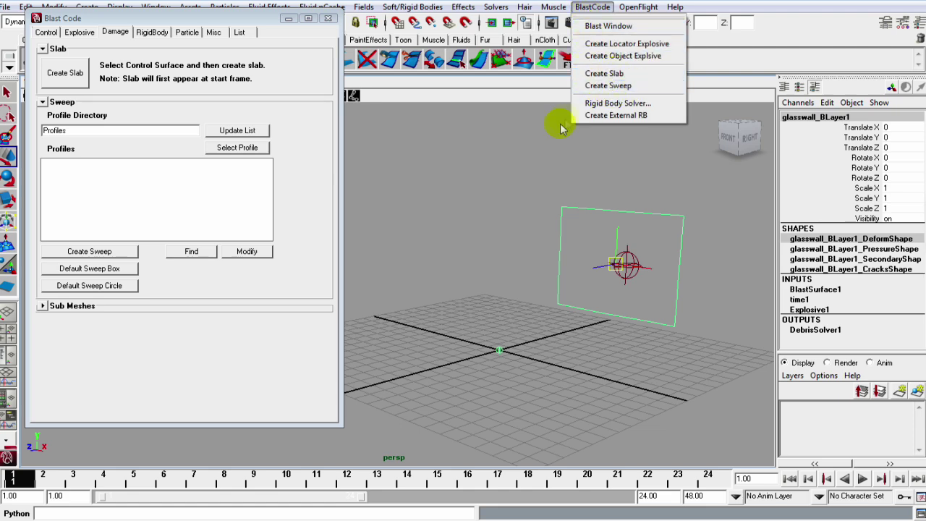
pyautogui.click(51, 70)
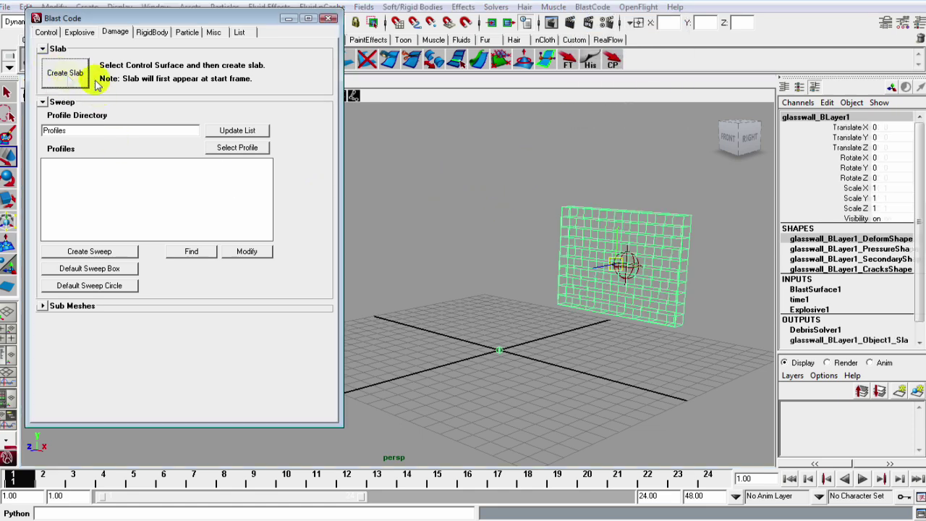
# - Orbit around the new brick-patterned slab, then switch to the RigidBody page
pyautogui.keyDown('alt'); pyautogui.moveTo(533, 192); pyautogui.dragTo(601, 322); pyautogui.keyUp('alt')
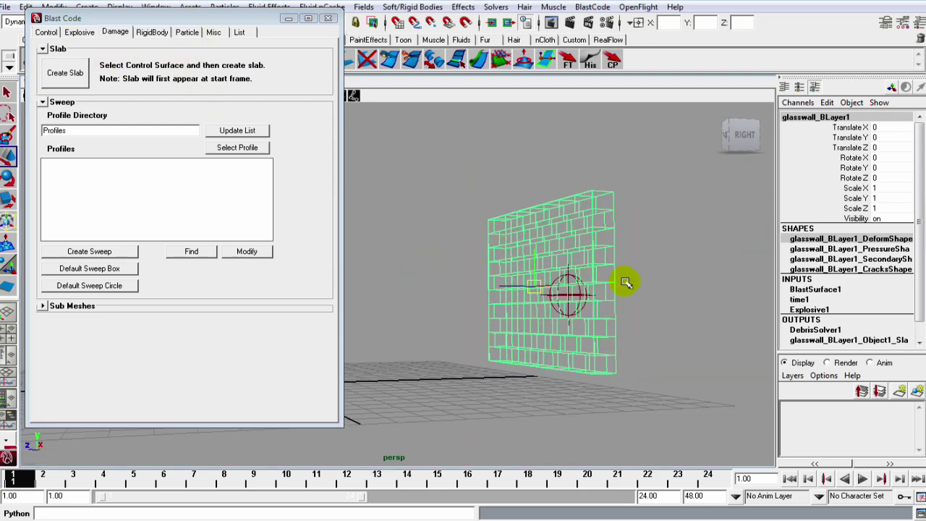
pyautogui.keyDown('alt'); pyautogui.moveTo(628, 281); pyautogui.dragTo(662, 296); pyautogui.keyUp('alt')
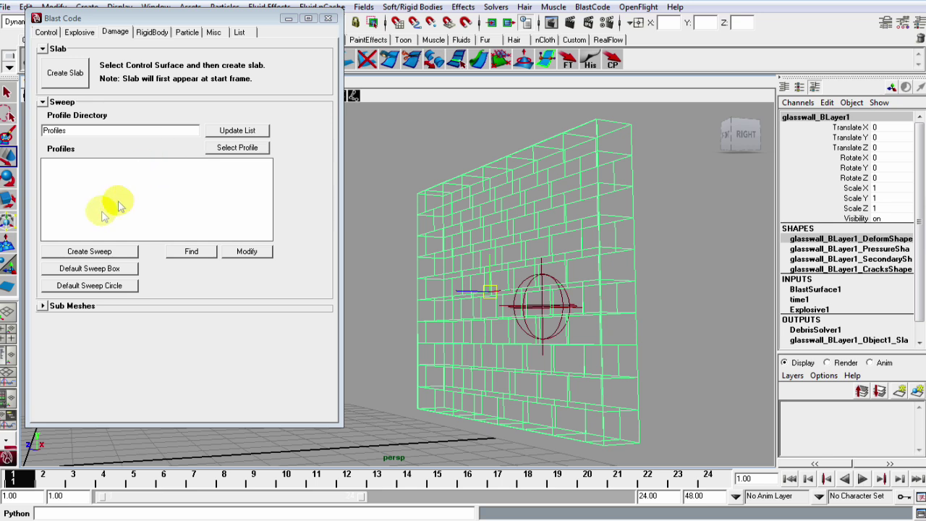
pyautogui.click(7, 199)
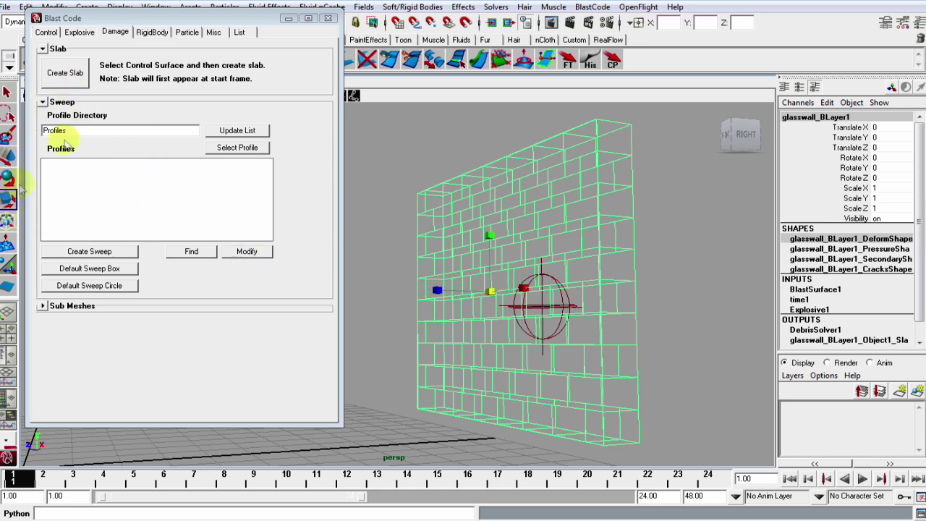
pyautogui.click(151, 32)
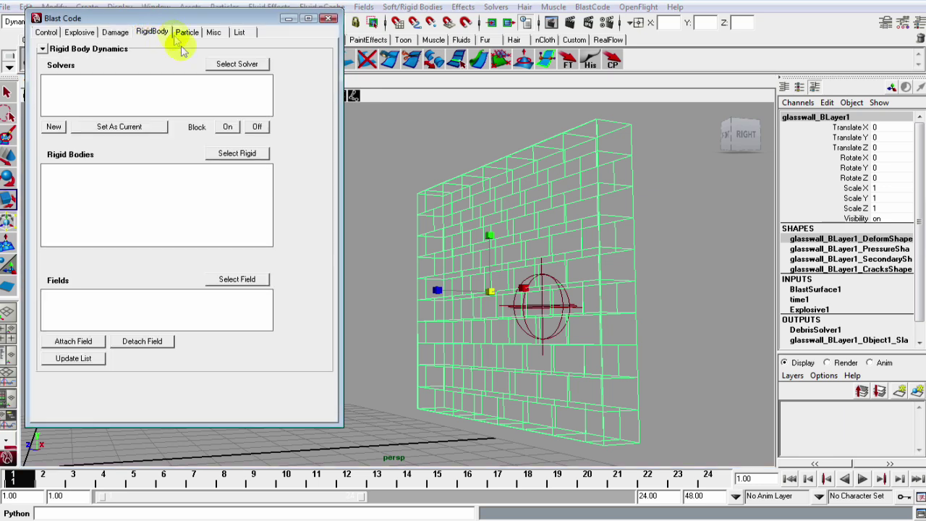
# - Refresh the solver lists and select the Slab1 rigid body with Select Rigid
pyautogui.click(886, 26)
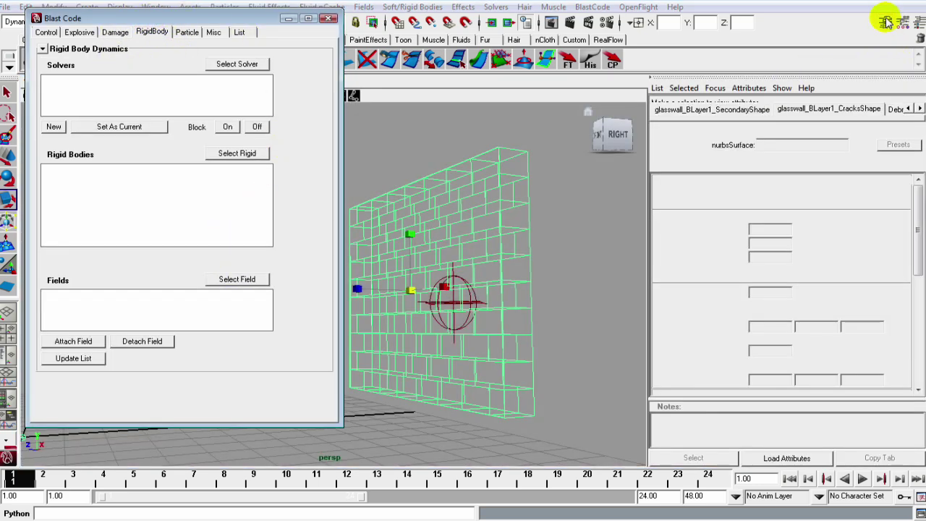
pyautogui.moveTo(111, 24)
pyautogui.mouseDown()
pyautogui.moveTo(110, 43)
pyautogui.moveTo(110, 21)
pyautogui.mouseUp()
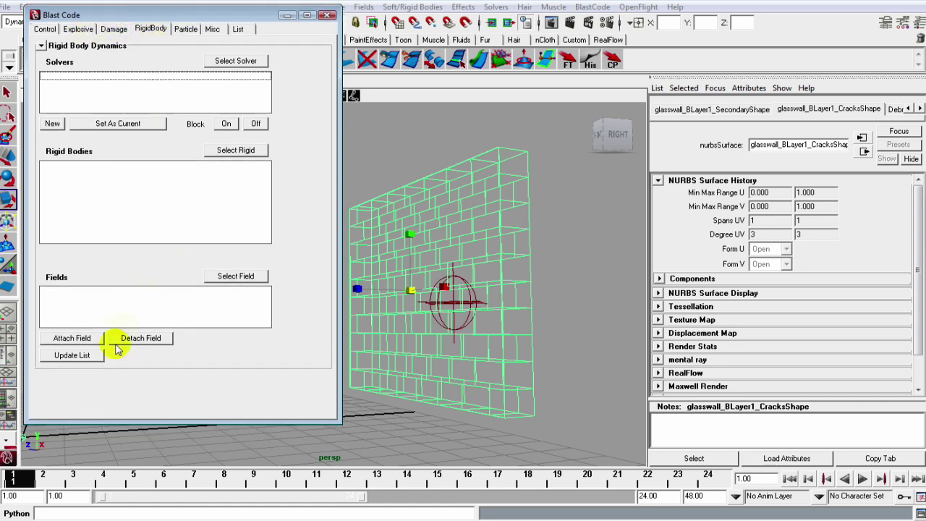
pyautogui.click(65, 354)
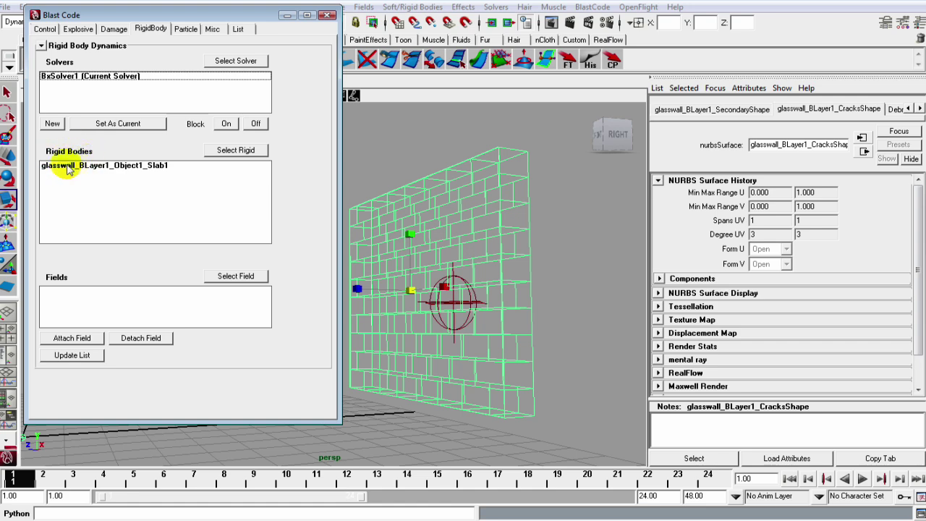
pyautogui.click(100, 166)
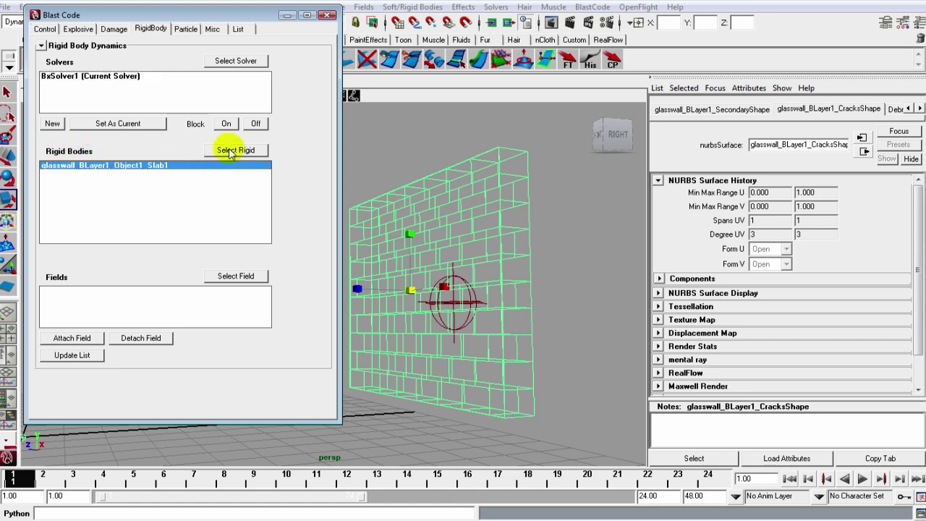
pyautogui.click(230, 152)
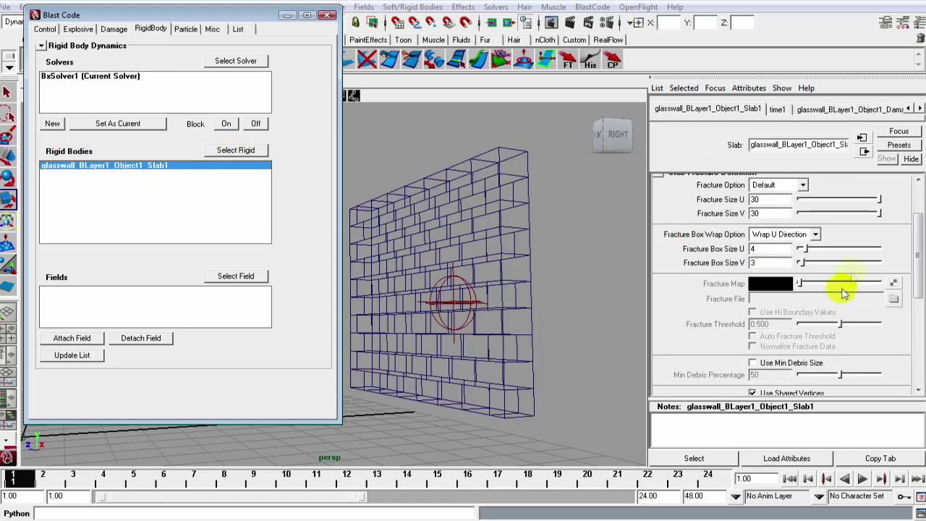
# - Set the slab's Mesh Thickness to 0.35 and check the thinner wall
pyautogui.moveTo(914, 232); pyautogui.dragTo(913, 214)
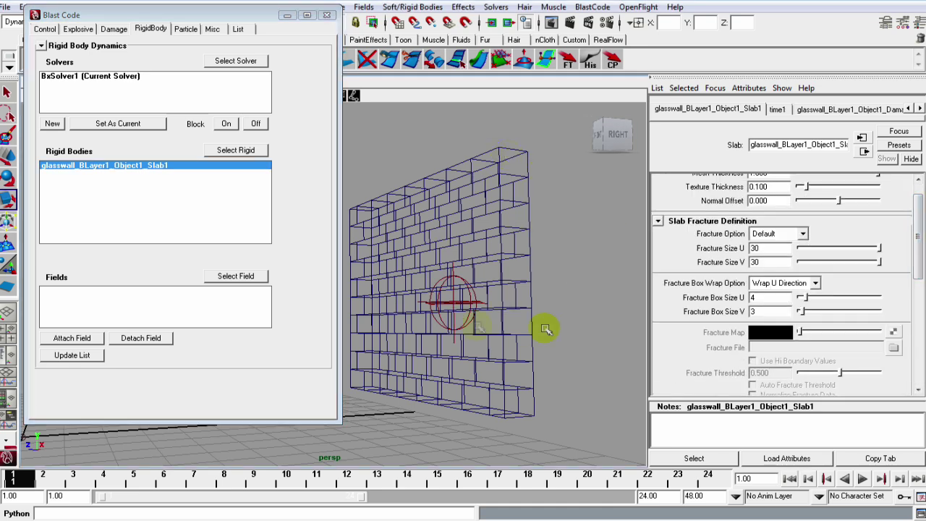
pyautogui.scroll(2, 912, 262)
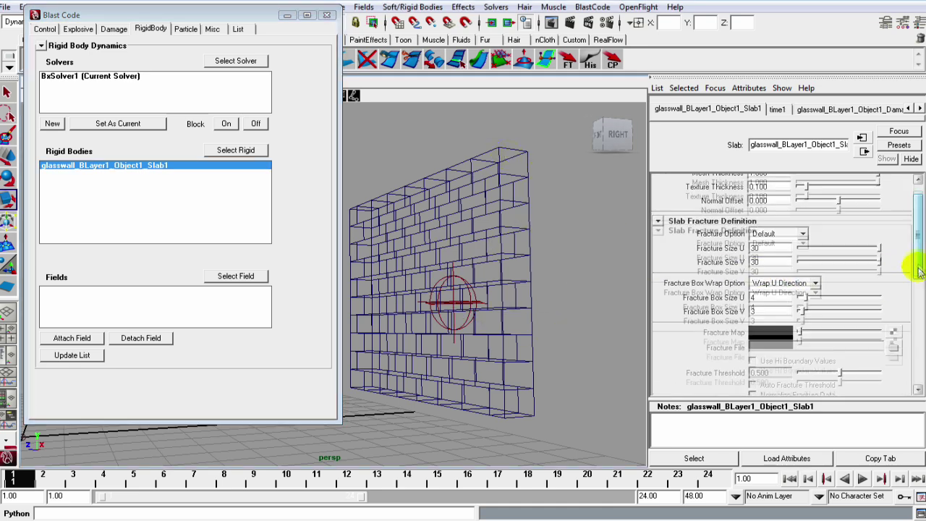
pyautogui.moveTo(876, 194); pyautogui.dragTo(826, 197)
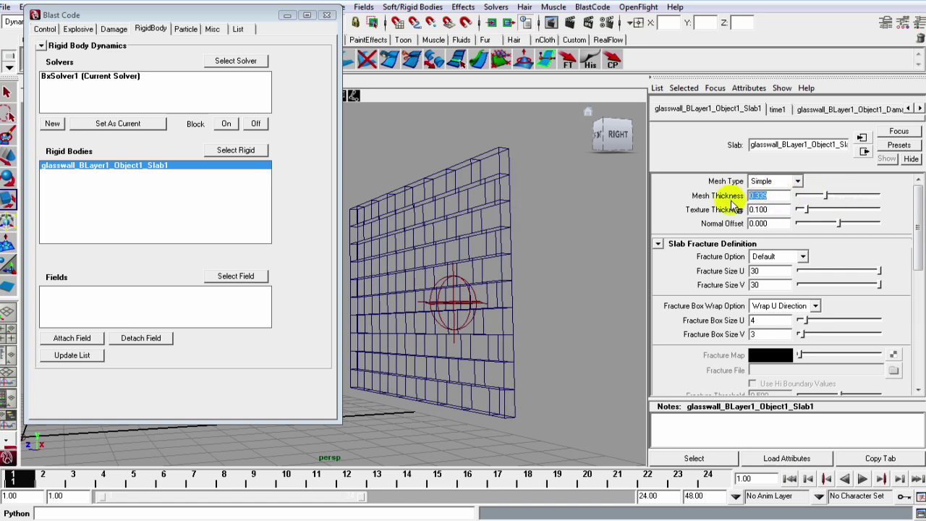
pyautogui.write('.35')
pyautogui.press('Return')
pyautogui.moveTo(602, 248)
pyautogui.keyDown('alt'); pyautogui.mouseDown()
pyautogui.moveTo(558, 253)
pyautogui.moveTo(595, 255)
pyautogui.moveTo(605, 241)
pyautogui.moveTo(558, 252)
pyautogui.moveTo(595, 256)
pyautogui.mouseUp(); pyautogui.keyUp('alt')
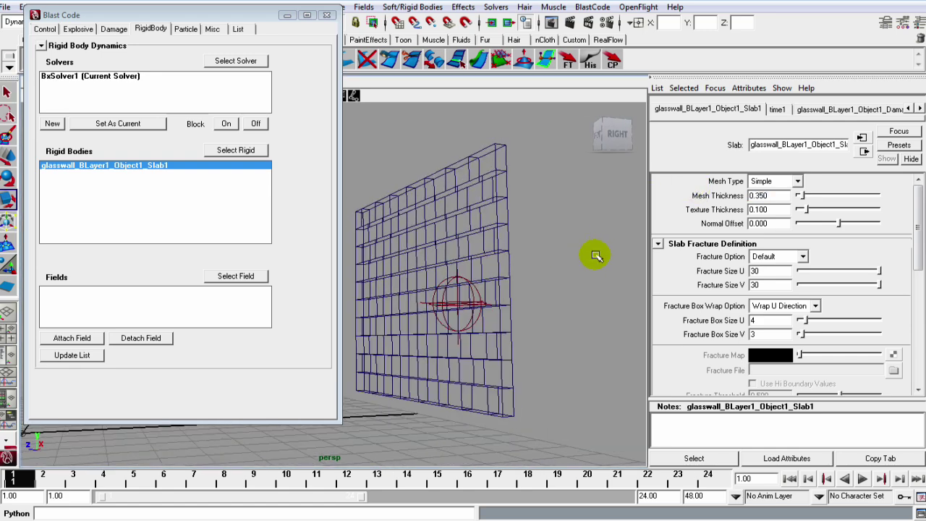
# - Minimize the Blast Code window and frame the brick wall closely in the view
pyautogui.keyDown('alt'); pyautogui.moveTo(596, 254); pyautogui.dragTo(583, 268, button='right'); pyautogui.keyUp('alt')
pyautogui.keyDown('alt'); pyautogui.moveTo(384, 233); pyautogui.dragTo(585, 221); pyautogui.keyUp('alt')
pyautogui.keyDown('alt'); pyautogui.moveTo(585, 221); pyautogui.dragTo(542, 242, button='middle'); pyautogui.keyUp('alt')
pyautogui.keyDown('alt'); pyautogui.moveTo(542, 242); pyautogui.dragTo(496, 227); pyautogui.keyUp('alt')
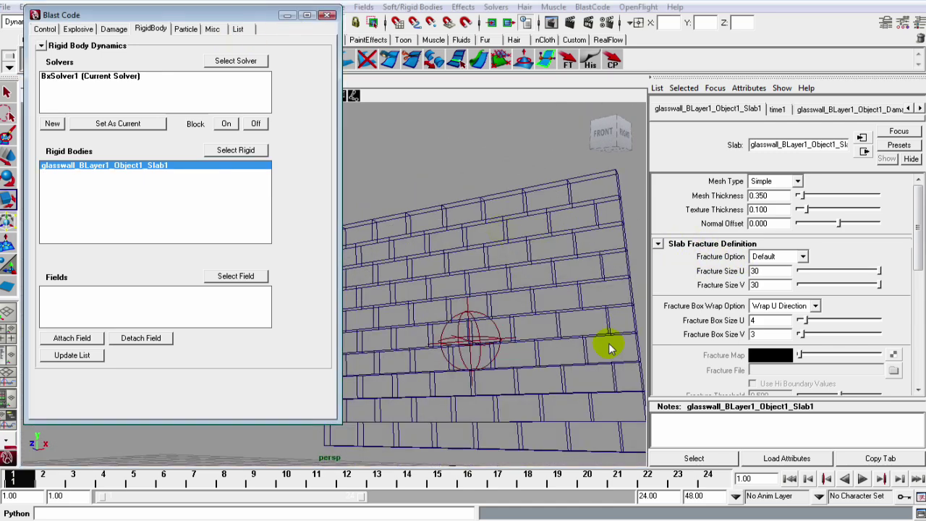
pyautogui.keyDown('alt'); pyautogui.moveTo(608, 349); pyautogui.dragTo(541, 301, button='right'); pyautogui.keyUp('alt')
pyautogui.keyDown('alt'); pyautogui.moveTo(541, 302); pyautogui.dragTo(542, 320); pyautogui.keyUp('alt')
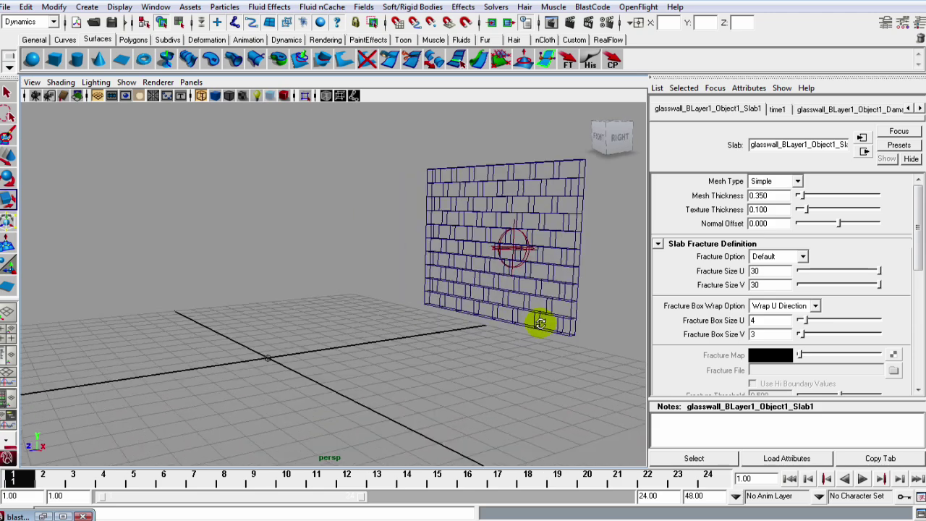
# - Play the shatter, view the scattered pieces, return to frame 1, and list Fracture Options
pyautogui.click(863, 478)
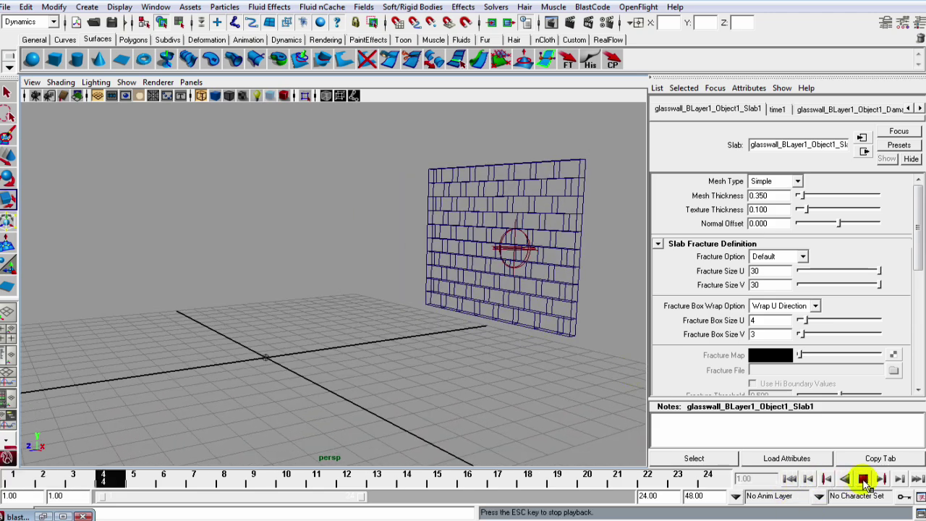
pyautogui.keyDown('alt'); pyautogui.moveTo(393, 264); pyautogui.dragTo(282, 288); pyautogui.keyUp('alt')
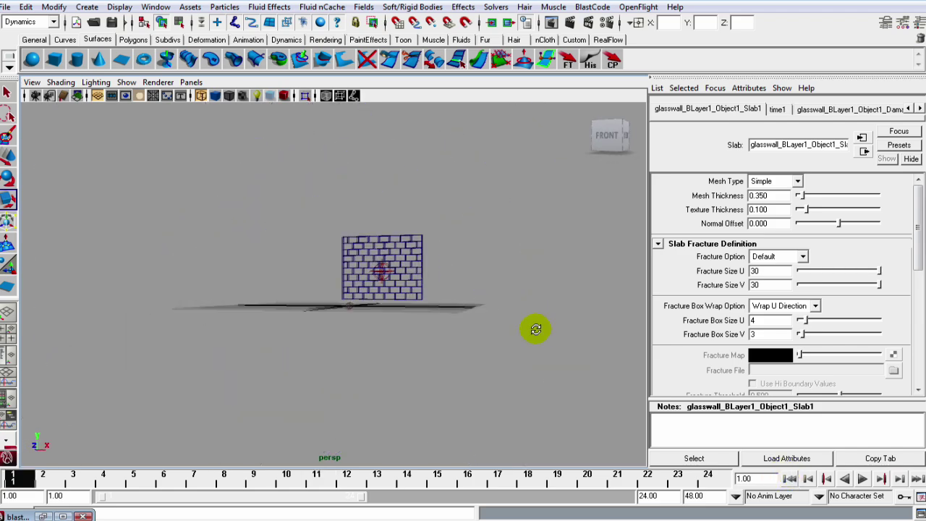
pyautogui.moveTo(533, 327)
pyautogui.keyDown('alt'); pyautogui.mouseDown(button='right')
pyautogui.moveTo(513, 330)
pyautogui.moveTo(541, 337)
pyautogui.mouseUp(button='right'); pyautogui.keyUp('alt')
pyautogui.keyDown('alt'); pyautogui.moveTo(541, 338); pyautogui.dragTo(532, 374, button='middle'); pyautogui.keyUp('alt')
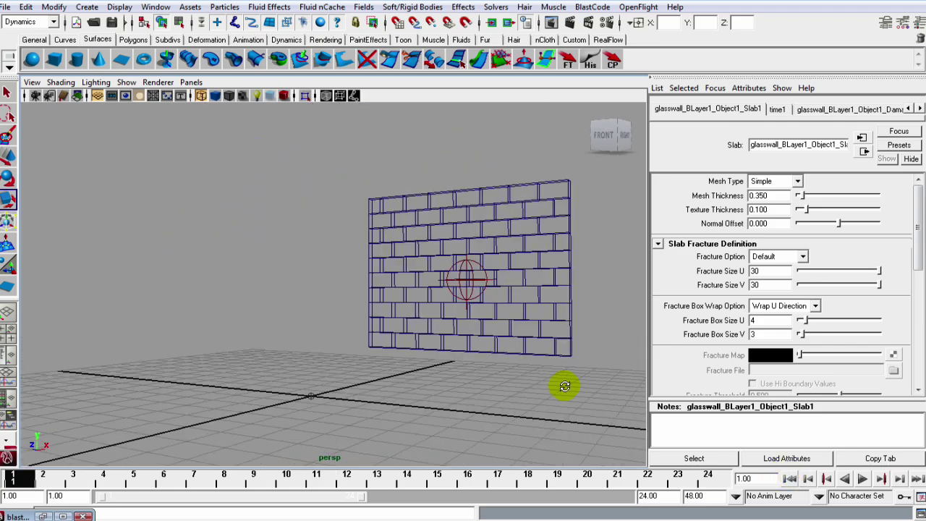
pyautogui.moveTo(564, 386)
pyautogui.keyDown('alt'); pyautogui.mouseDown()
pyautogui.moveTo(596, 364)
pyautogui.moveTo(571, 387)
pyautogui.mouseUp(); pyautogui.keyUp('alt')
pyautogui.keyDown('alt'); pyautogui.moveTo(587, 311); pyautogui.dragTo(573, 314); pyautogui.keyUp('alt')
pyautogui.click(802, 257)
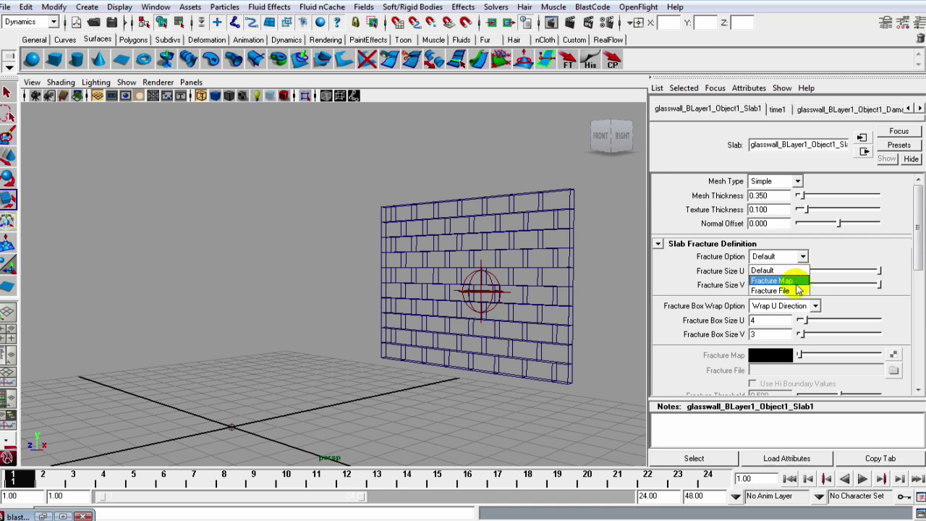
# - Make the slab fracture from a Fracture Map driven by a Noise texture
pyautogui.click(784, 282)
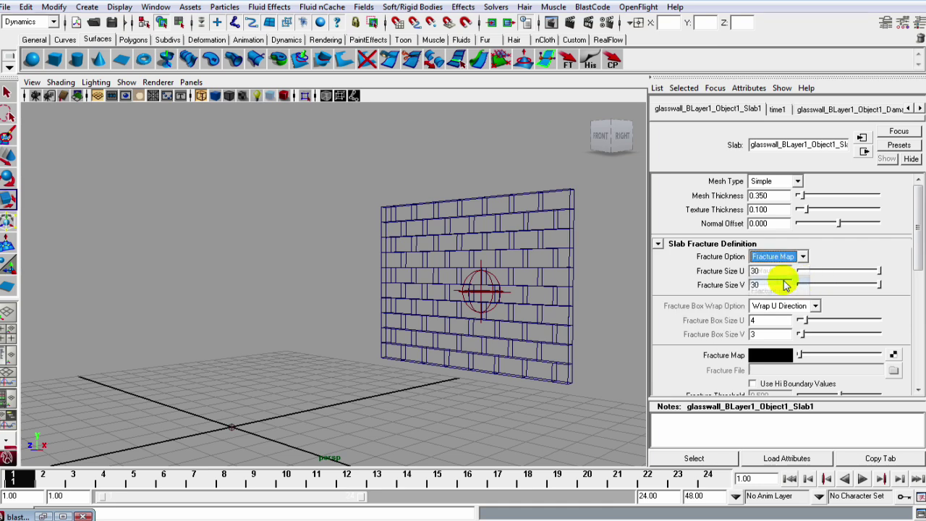
pyautogui.moveTo(916, 230); pyautogui.dragTo(907, 262)
pyautogui.click(894, 271)
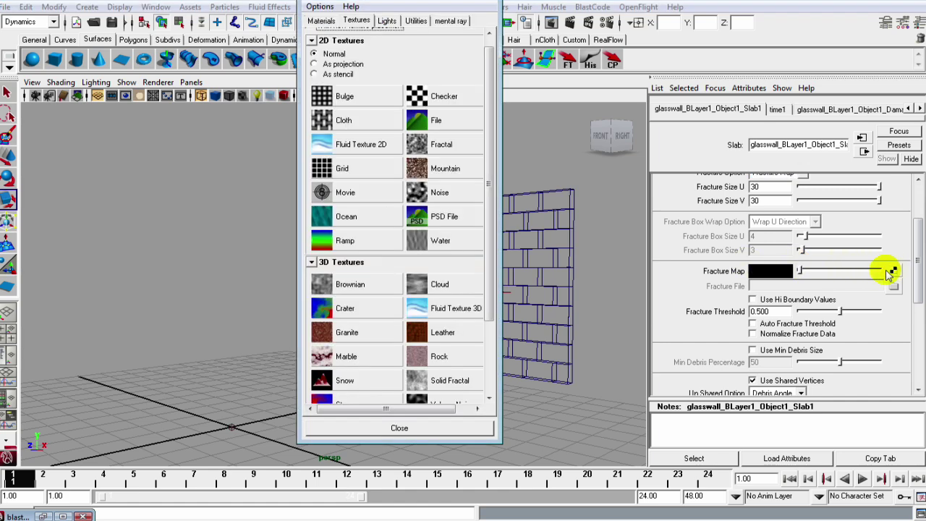
pyautogui.moveTo(395, 0); pyautogui.dragTo(397, 22)
pyautogui.click(419, 214)
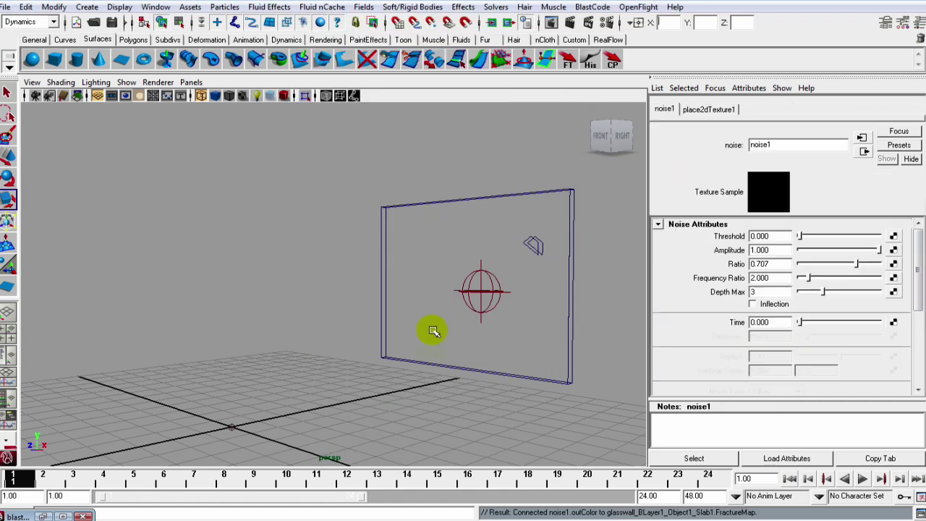
# - Lower the noise amplitude, raise Frequency Ratio to 2.190, and play the shatter
pyautogui.keyDown('alt'); pyautogui.moveTo(492, 291); pyautogui.dragTo(443, 332); pyautogui.keyUp('alt')
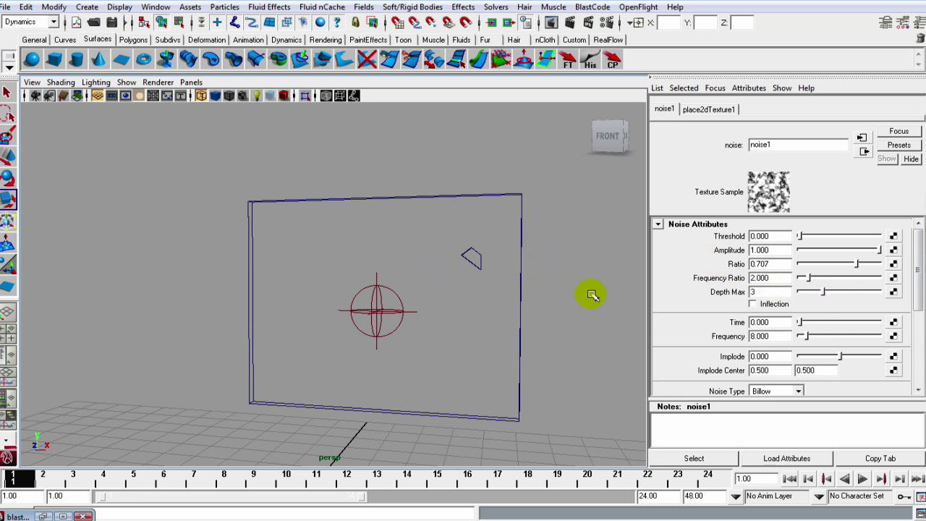
pyautogui.keyDown('alt'); pyautogui.moveTo(591, 296); pyautogui.dragTo(541, 296); pyautogui.keyUp('alt')
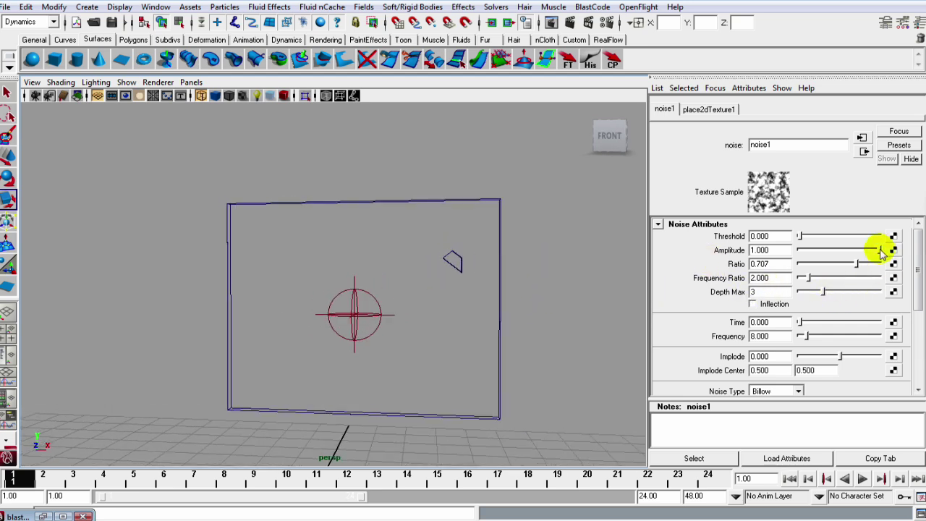
pyautogui.moveTo(881, 251); pyautogui.dragTo(810, 276)
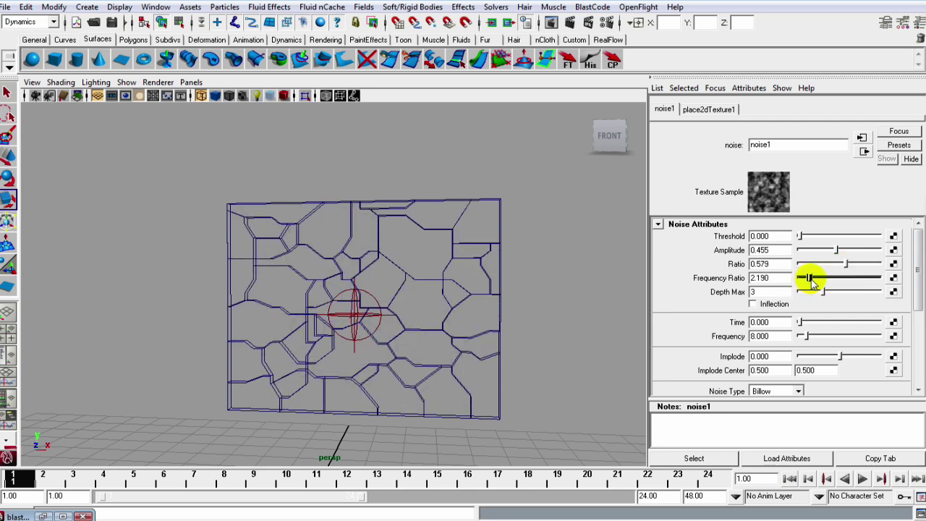
pyautogui.moveTo(538, 285)
pyautogui.keyDown('alt'); pyautogui.mouseDown()
pyautogui.moveTo(473, 264)
pyautogui.moveTo(489, 268)
pyautogui.moveTo(458, 300)
pyautogui.moveTo(526, 275)
pyautogui.mouseUp(); pyautogui.keyUp('alt')
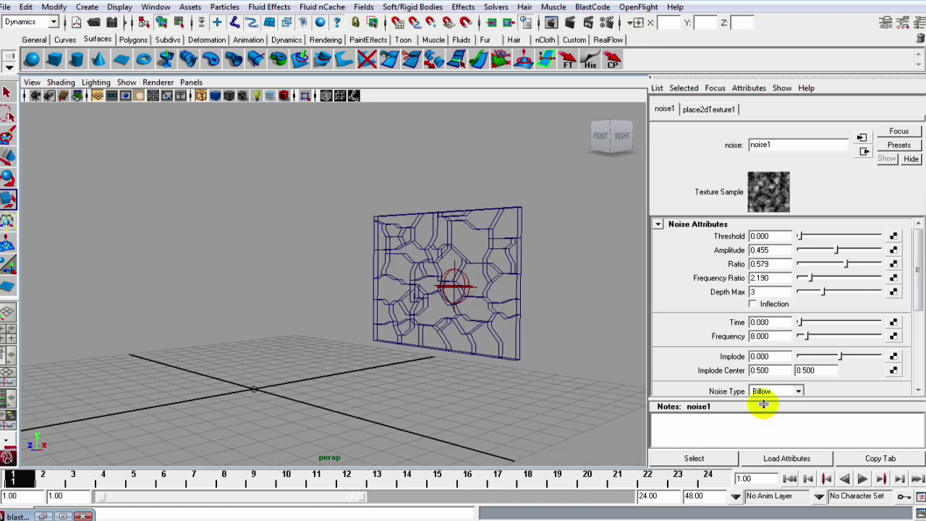
pyautogui.click(864, 479)
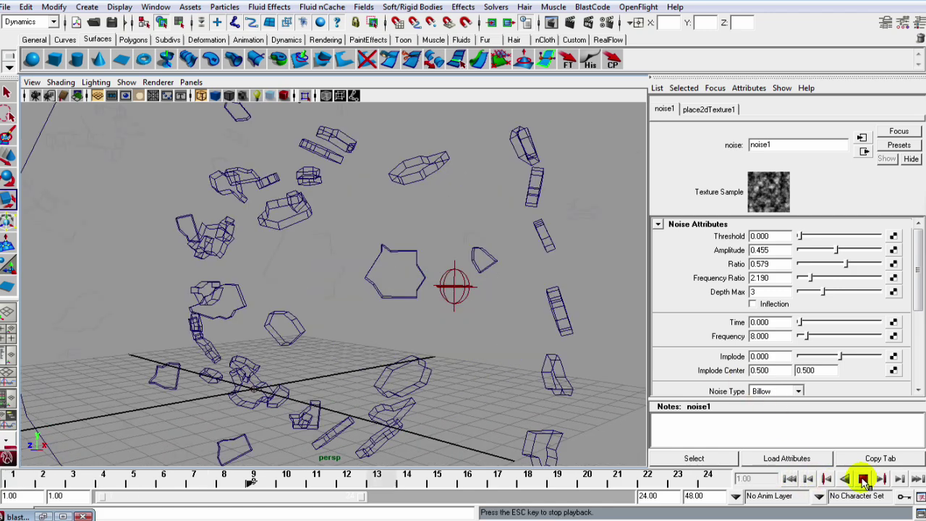
# - Stop at frame 17 to inspect the fragments, then rewind to frame 1
pyautogui.click(861, 479)
pyautogui.keyDown('alt'); pyautogui.moveTo(484, 365); pyautogui.dragTo(368, 357); pyautogui.keyUp('alt')
pyautogui.keyDown('alt'); pyautogui.moveTo(368, 358); pyautogui.dragTo(441, 362, button='right'); pyautogui.keyUp('alt')
pyautogui.scroll(3, 439, 362)
pyautogui.moveTo(361, 363)
pyautogui.keyDown('alt'); pyautogui.mouseDown()
pyautogui.moveTo(368, 355)
pyautogui.moveTo(268, 355)
pyautogui.moveTo(362, 356)
pyautogui.mouseUp(); pyautogui.keyUp('alt')
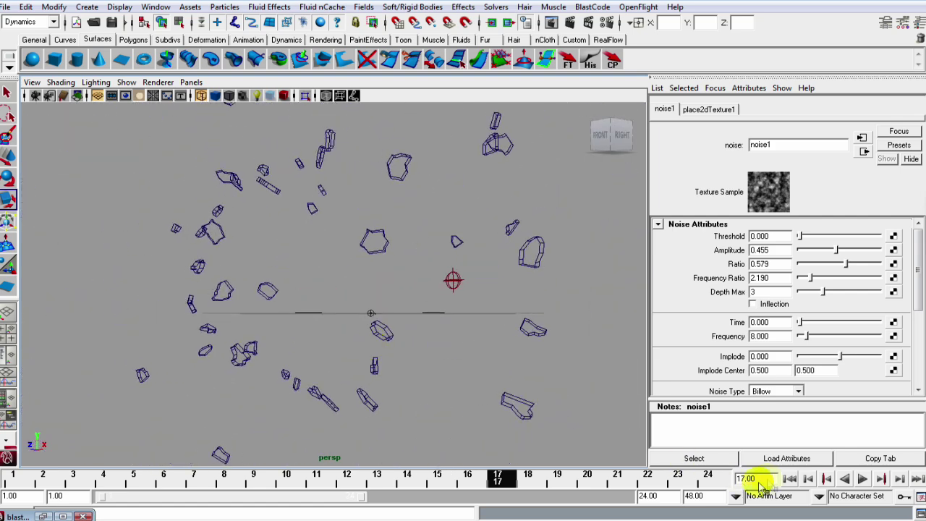
pyautogui.click(789, 478)
pyautogui.scroll(5, 575, 411)
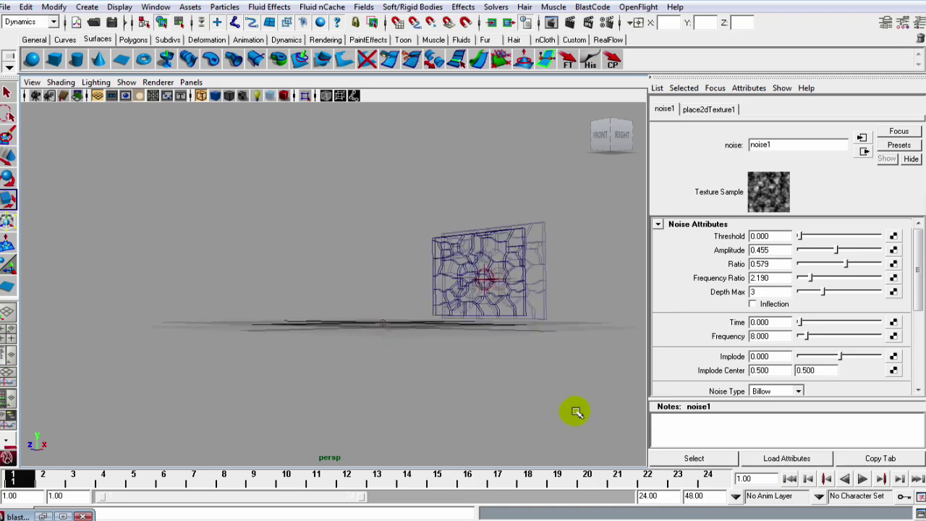
pyautogui.scroll(3, 576, 412)
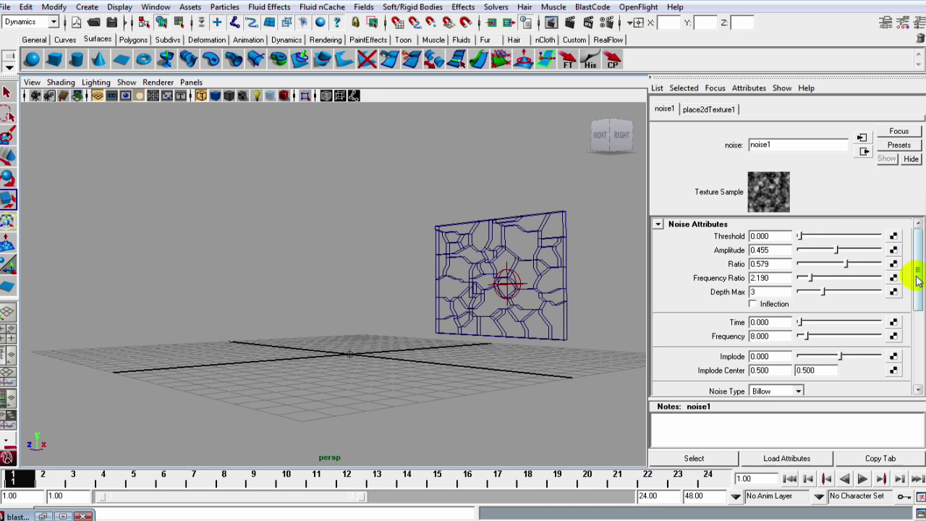
pyautogui.moveTo(918, 281)
pyautogui.mouseDown()
pyautogui.moveTo(918, 325)
pyautogui.moveTo(918, 290)
pyautogui.mouseUp()
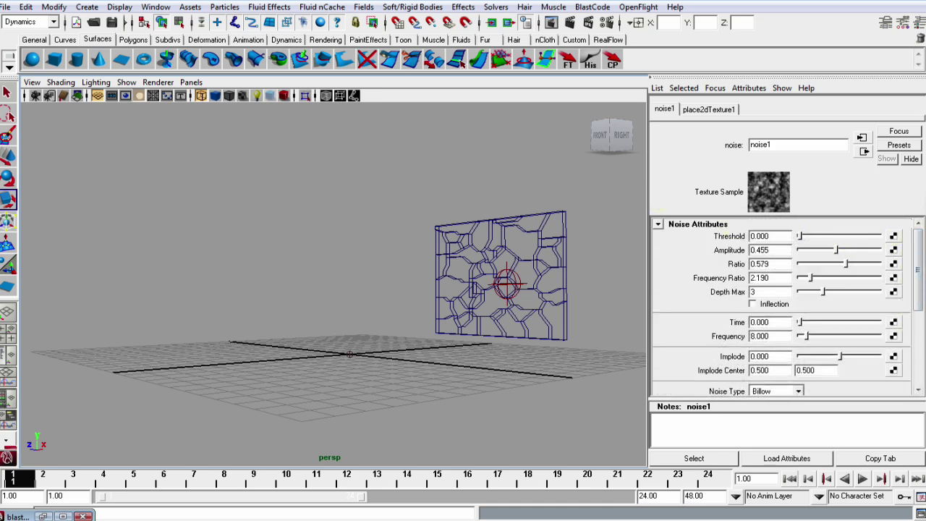
# - Restore the Blast Code window and load the wall slab's attributes via Select Rigid
pyautogui.click(42, 516)
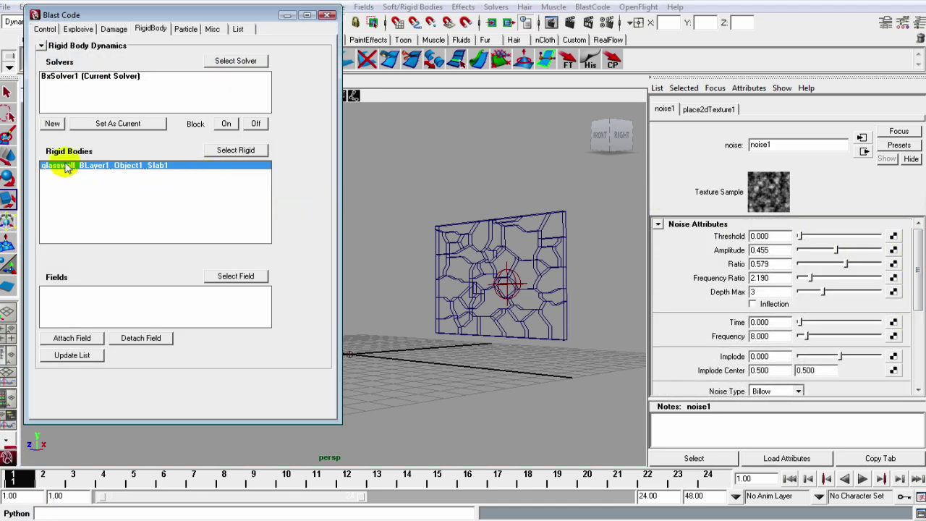
pyautogui.click(230, 151)
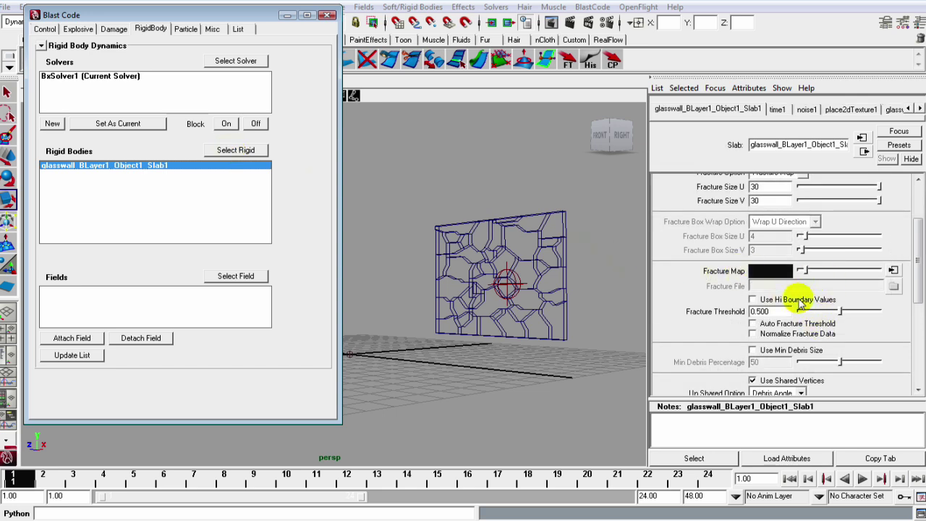
pyautogui.click(915, 278)
pyautogui.moveTo(917, 279); pyautogui.dragTo(851, 243)
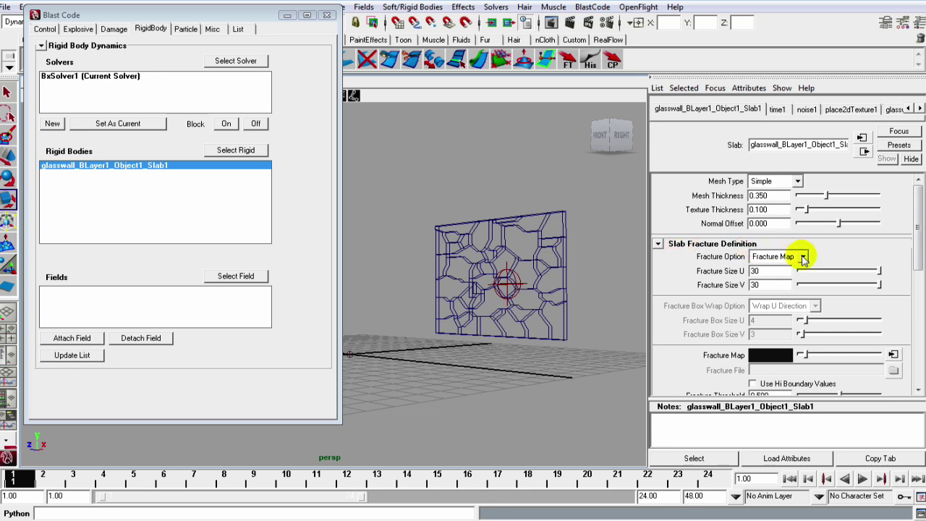
# - Switch Fracture Option to Fracture File and browse for the fracture image
pyautogui.click(802, 256)
pyautogui.click(788, 289)
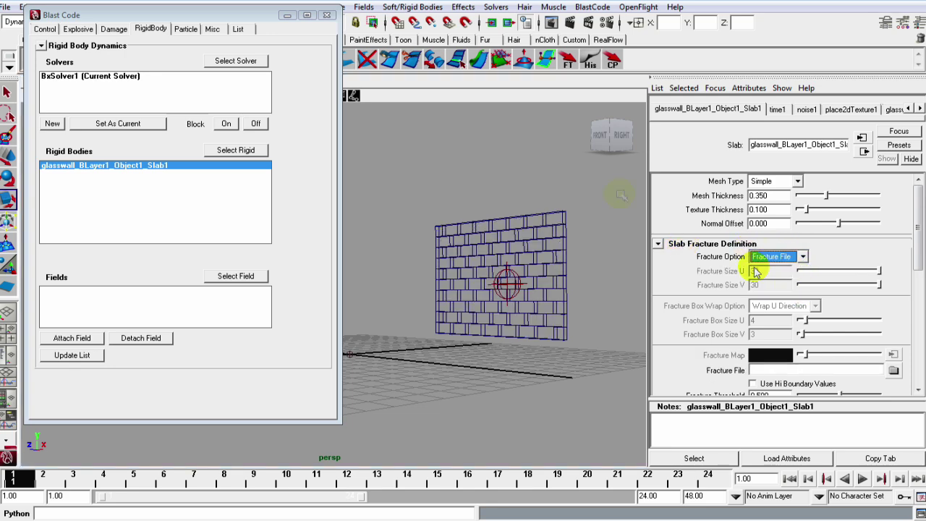
pyautogui.click(288, 16)
pyautogui.scroll(-4, 855, 262)
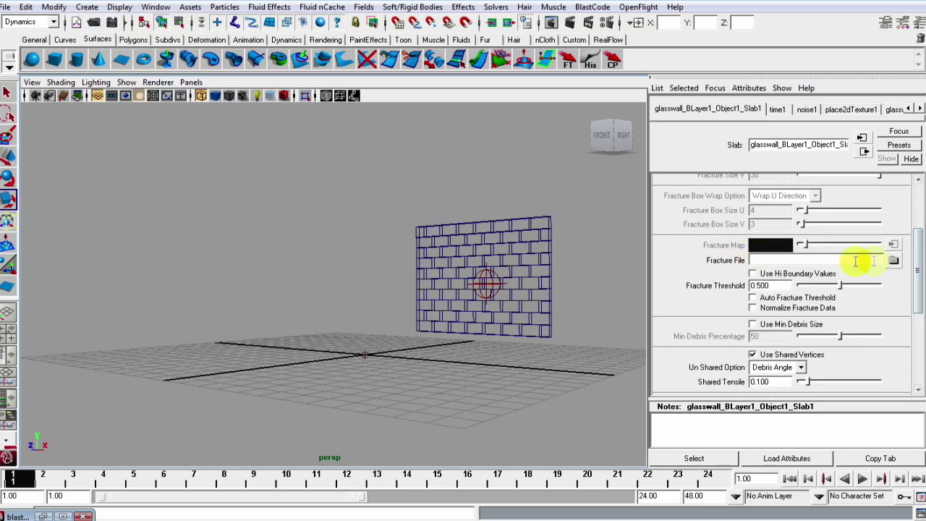
pyautogui.click(894, 261)
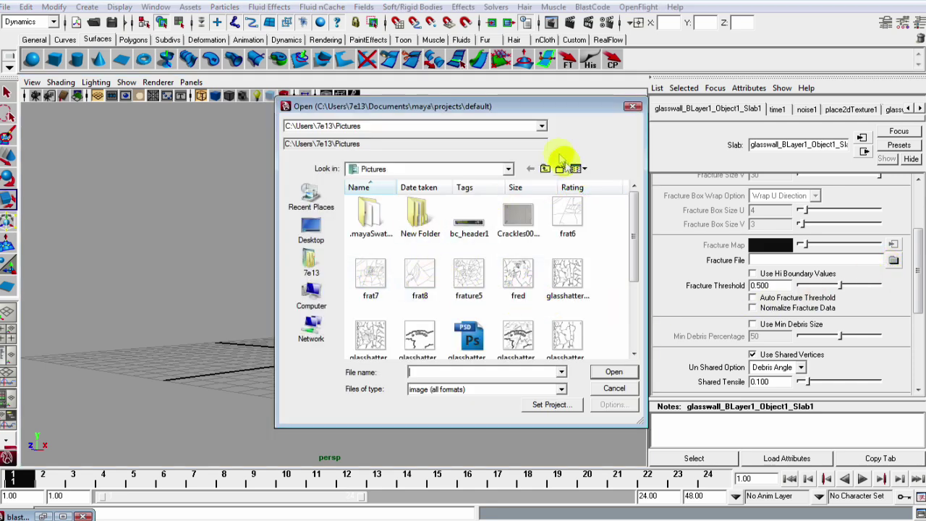
# - Load frature5.png from the Open dialog as the wall's fracture file
pyautogui.moveTo(543, 114); pyautogui.dragTo(463, 93)
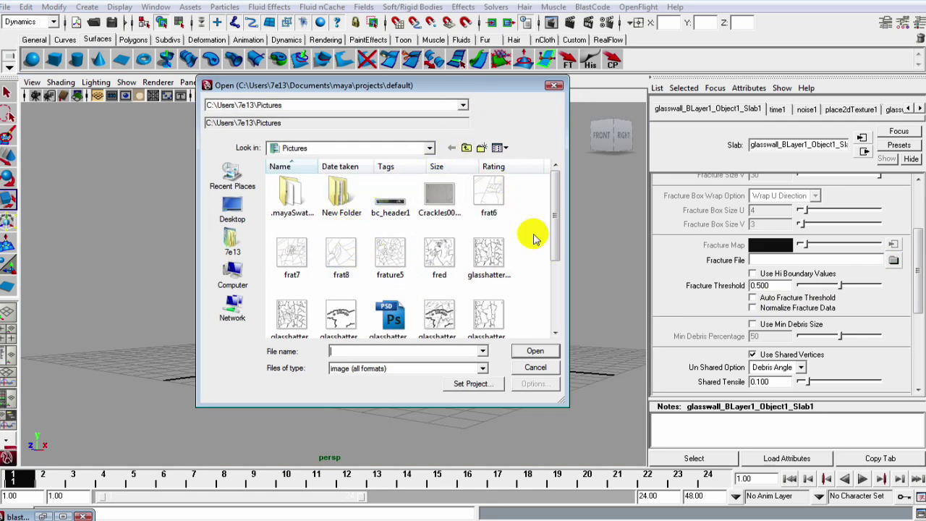
pyautogui.moveTo(558, 206); pyautogui.dragTo(542, 196)
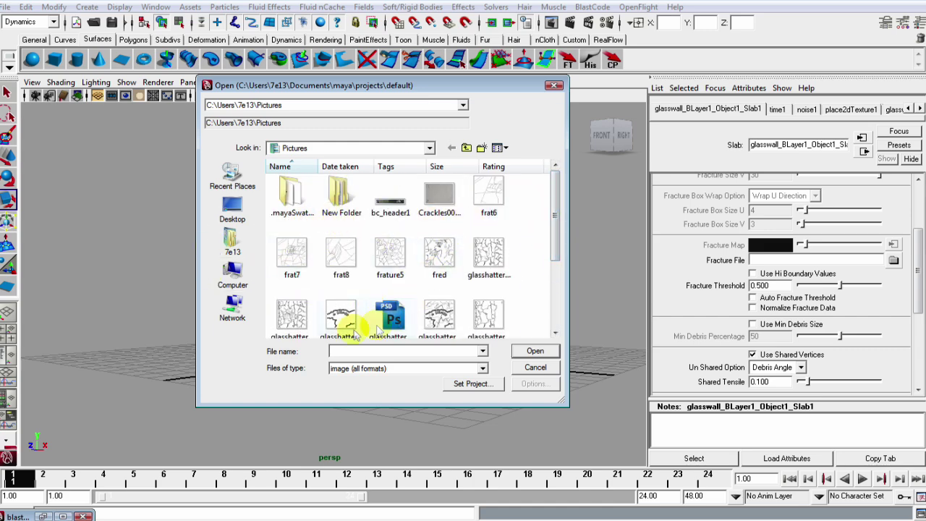
pyautogui.moveTo(554, 226)
pyautogui.mouseDown()
pyautogui.moveTo(553, 257)
pyautogui.moveTo(554, 243)
pyautogui.mouseUp()
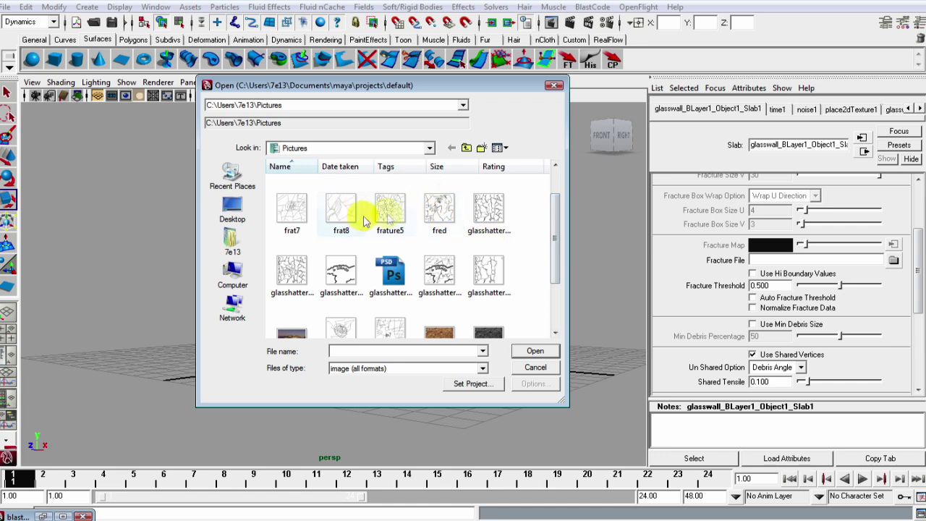
pyautogui.click(387, 210)
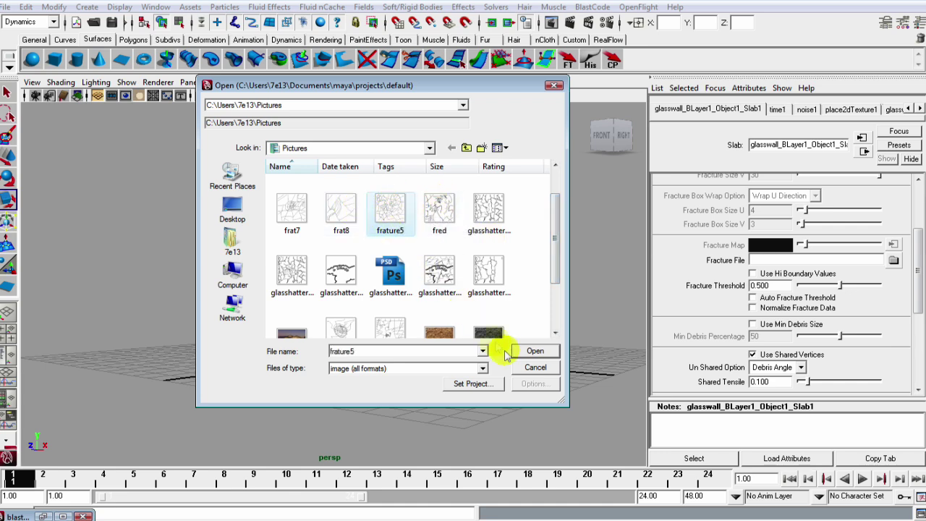
pyautogui.click(535, 350)
# - Orbit and zoom to inspect the wall's new image-driven crack pattern
pyautogui.keyDown('alt'); pyautogui.moveTo(456, 351); pyautogui.dragTo(547, 352); pyautogui.keyUp('alt')
pyautogui.keyDown('alt'); pyautogui.moveTo(548, 352); pyautogui.dragTo(451, 352, button='middle'); pyautogui.keyUp('alt')
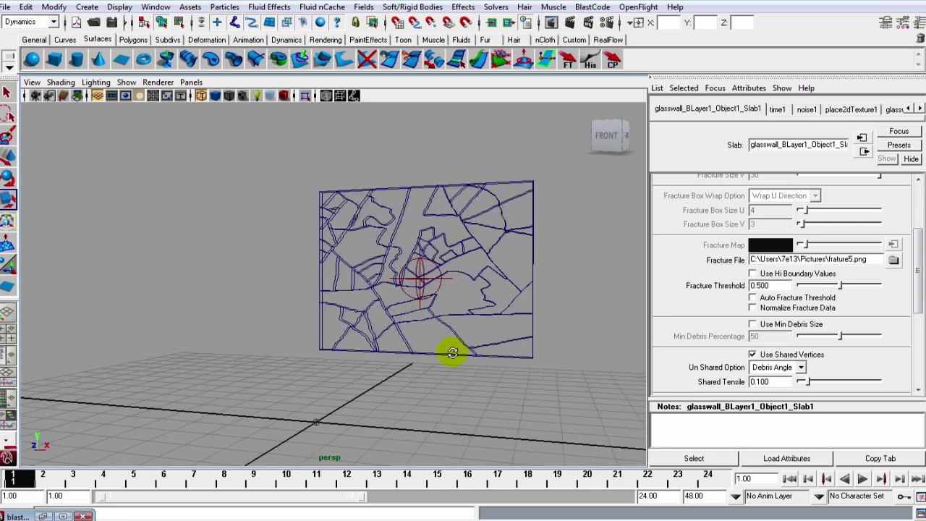
pyautogui.keyDown('alt'); pyautogui.moveTo(450, 351); pyautogui.dragTo(471, 349); pyautogui.keyUp('alt')
pyautogui.keyDown('alt'); pyautogui.moveTo(471, 349); pyautogui.dragTo(484, 355, button='right'); pyautogui.keyUp('alt')
pyautogui.keyDown('alt'); pyautogui.moveTo(484, 355); pyautogui.dragTo(442, 351); pyautogui.keyUp('alt')
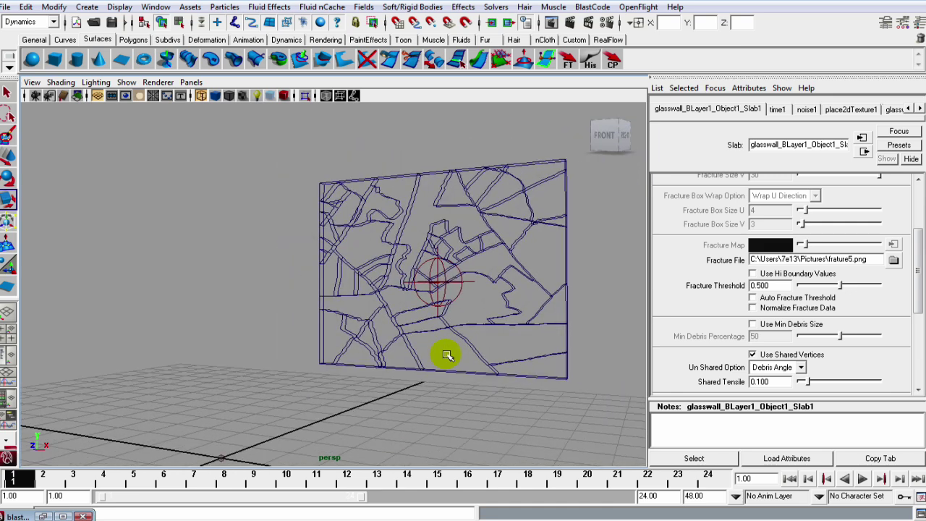
# - Swap the fracture file to the glasshattertb4 image and turn the view to face the wall
pyautogui.click(892, 262)
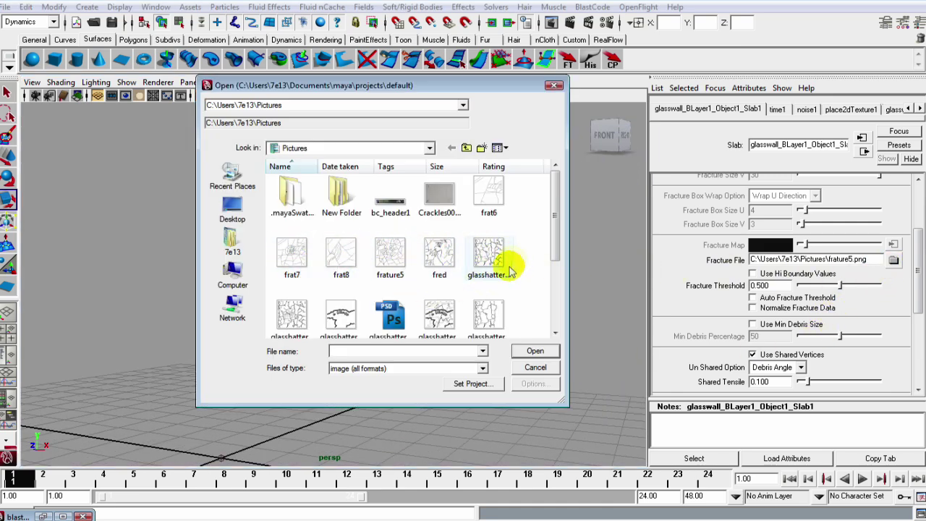
pyautogui.click(289, 318)
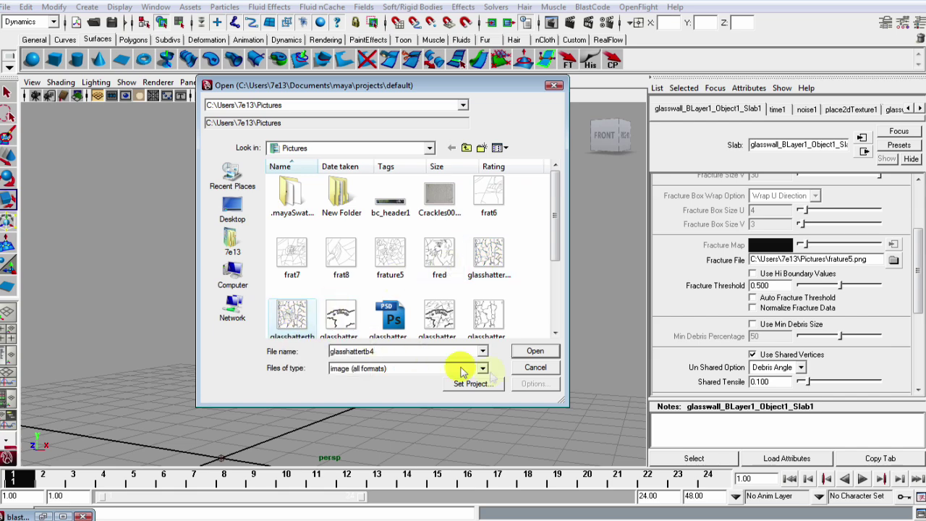
pyautogui.click(534, 352)
pyautogui.keyDown('alt'); pyautogui.moveTo(408, 327); pyautogui.dragTo(587, 334); pyautogui.keyUp('alt')
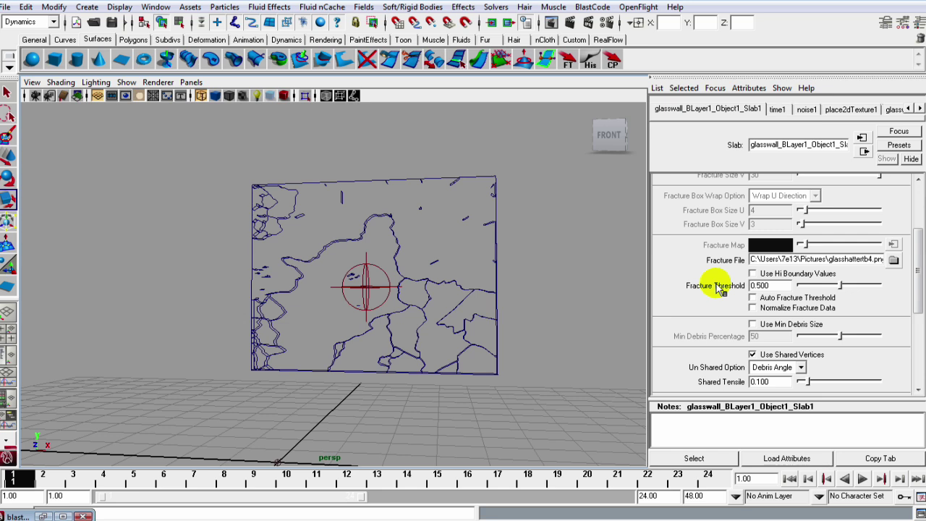
# - Set Fracture Threshold to 0.884, then play the simulation and watch the glass wall blow apart
pyautogui.moveTo(839, 288); pyautogui.dragTo(851, 288)
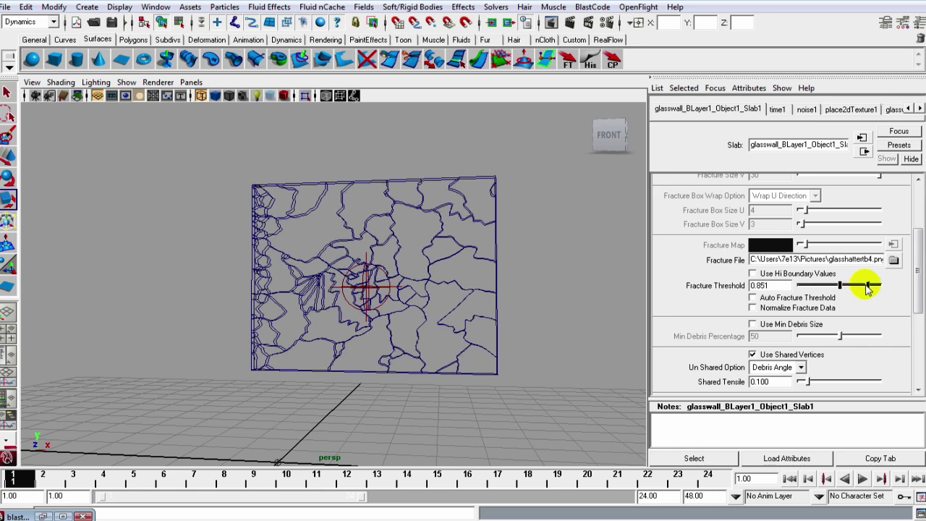
pyautogui.keyDown('alt'); pyautogui.moveTo(521, 273); pyautogui.dragTo(667, 332); pyautogui.keyUp('alt')
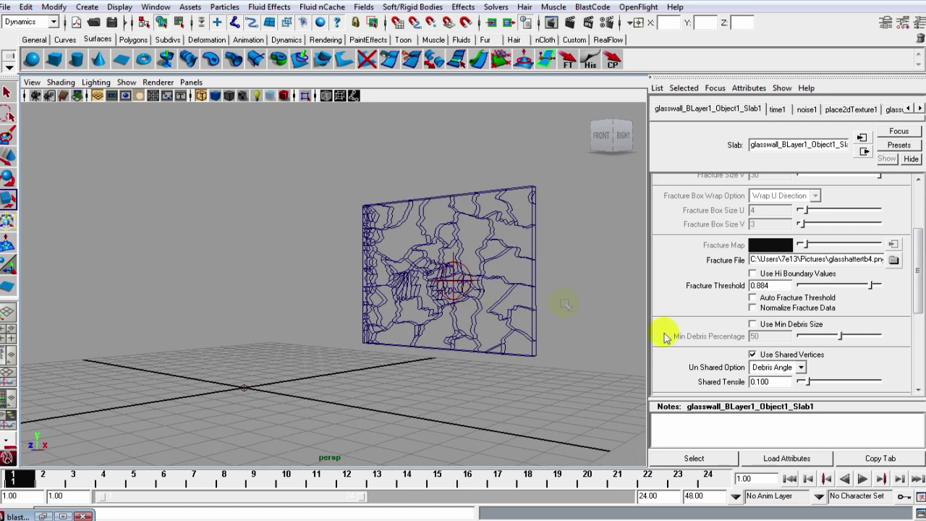
pyautogui.click(865, 479)
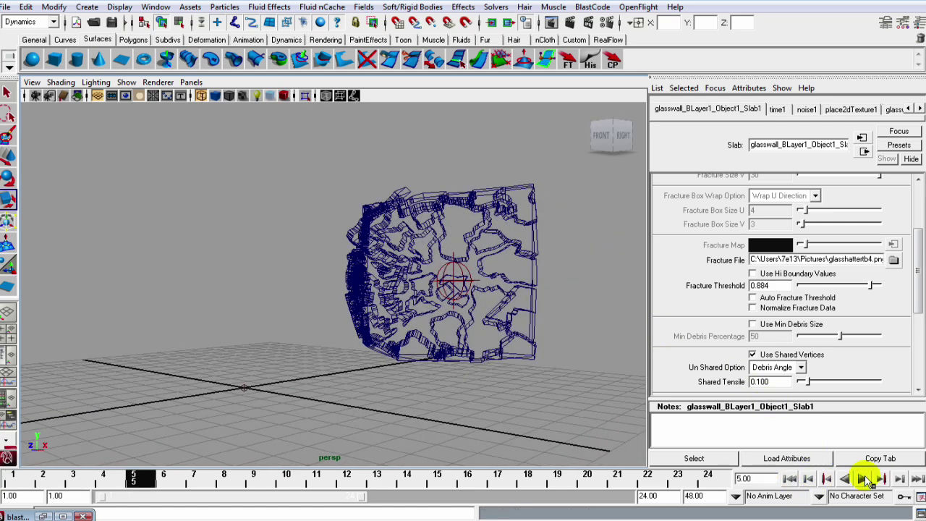
pyautogui.keyDown('alt'); pyautogui.moveTo(441, 378); pyautogui.dragTo(413, 334); pyautogui.keyUp('alt')
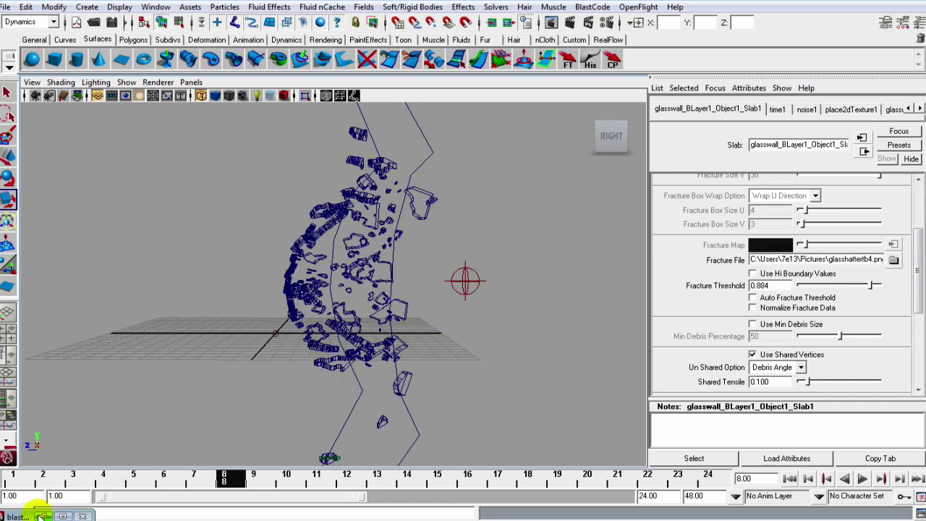
# - Give Explosive1 magnitude 16.116, size 30.993 and velocity 22.314, then return to frame 1
pyautogui.click(29, 515)
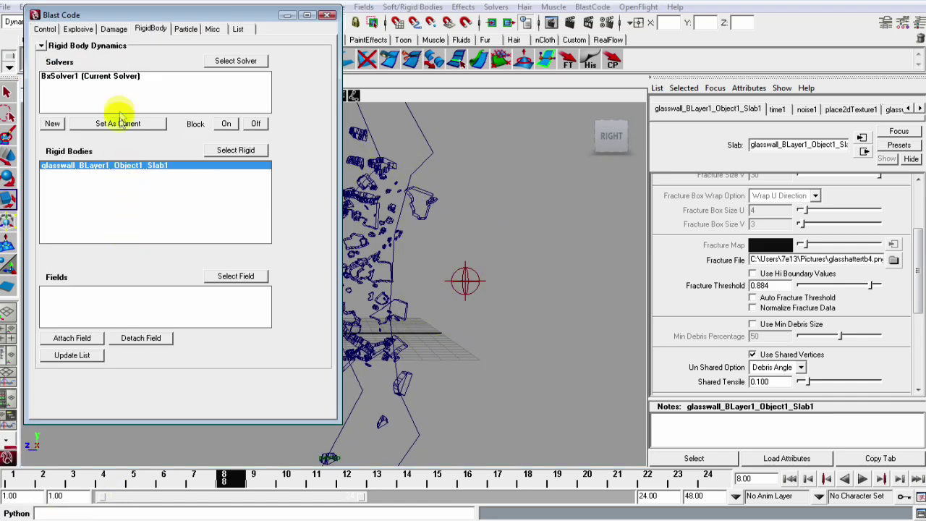
pyautogui.click(77, 31)
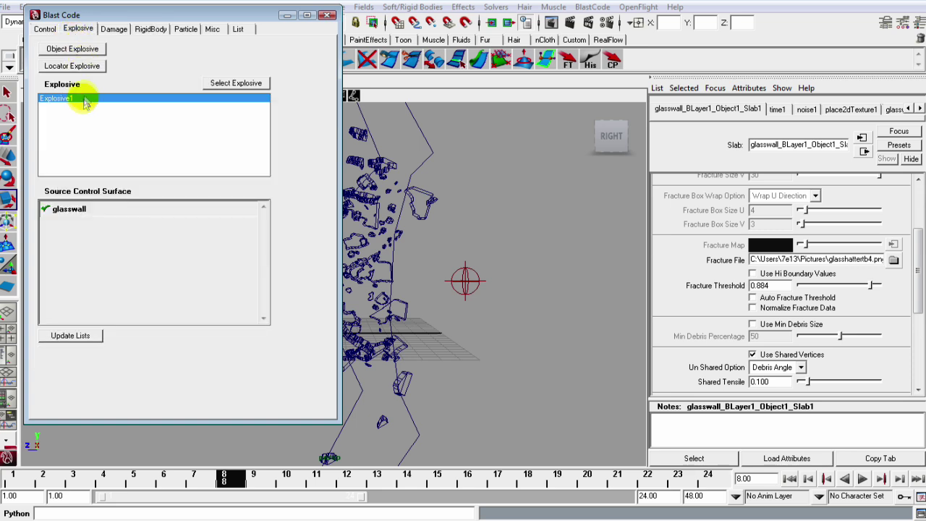
pyautogui.click(235, 84)
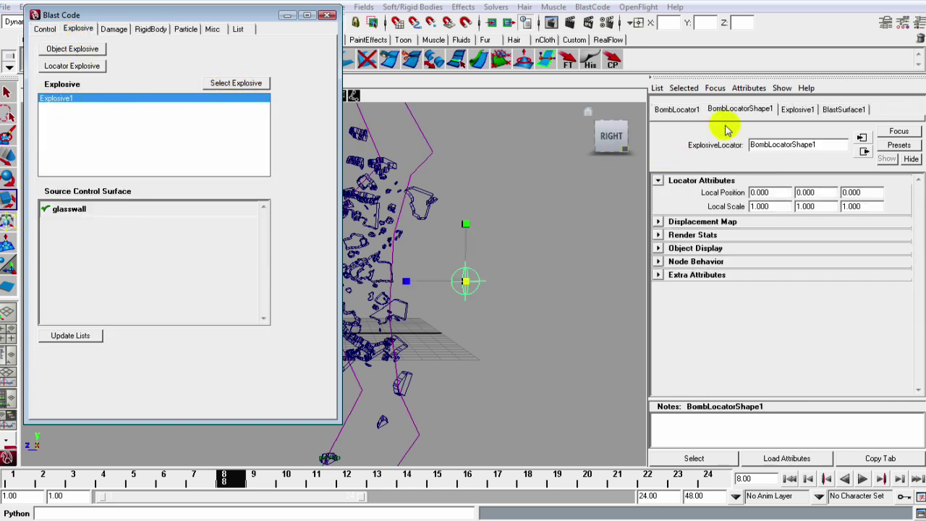
pyautogui.click(797, 115)
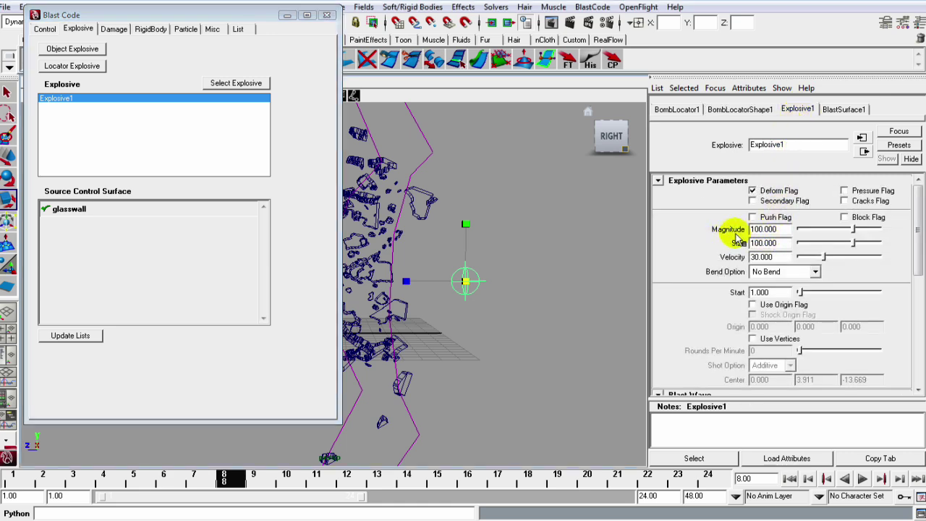
pyautogui.click(810, 230)
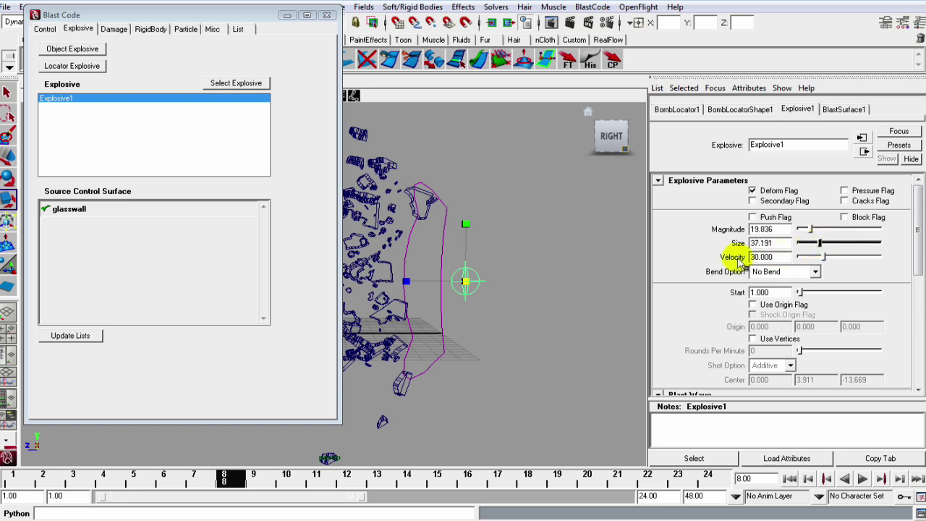
pyautogui.moveTo(826, 260); pyautogui.dragTo(821, 262)
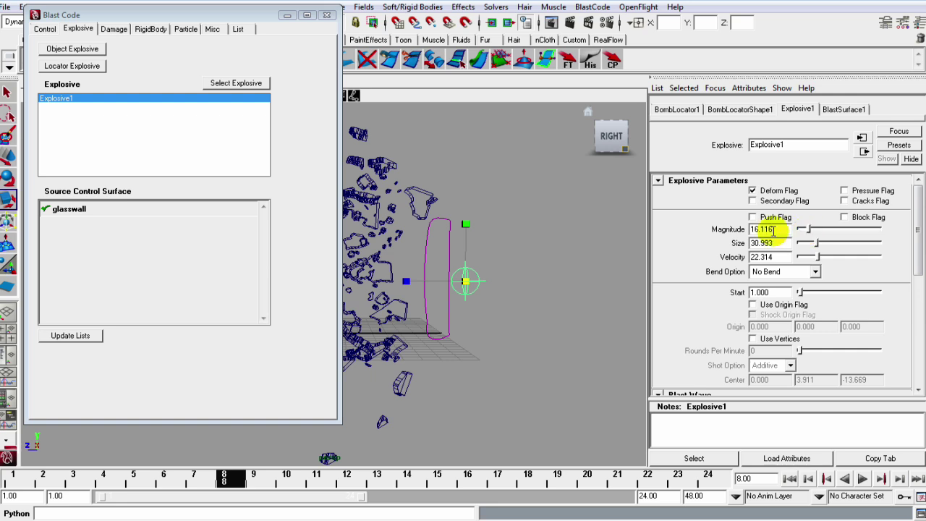
pyautogui.hotkey('alt', 'shift', 'v')
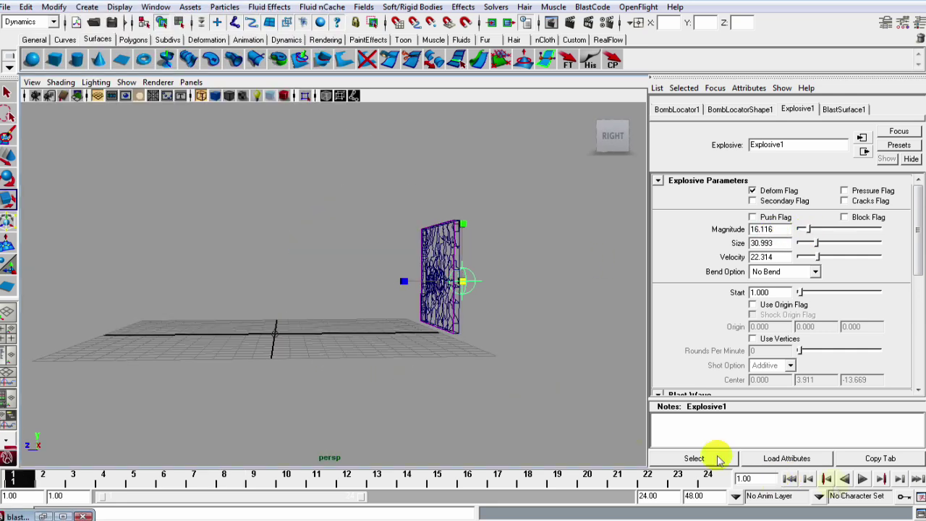
# - Preview the shatter, then set Explosive1 size to 24.792 and velocity to 28.926 and rewind to frame 1
pyautogui.click(864, 480)
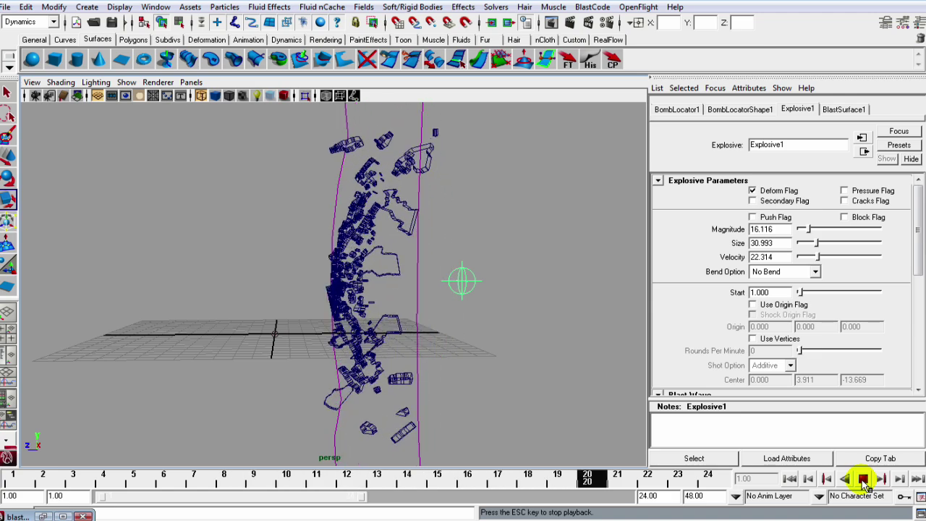
pyautogui.click(864, 480)
pyautogui.moveTo(916, 256); pyautogui.dragTo(916, 323)
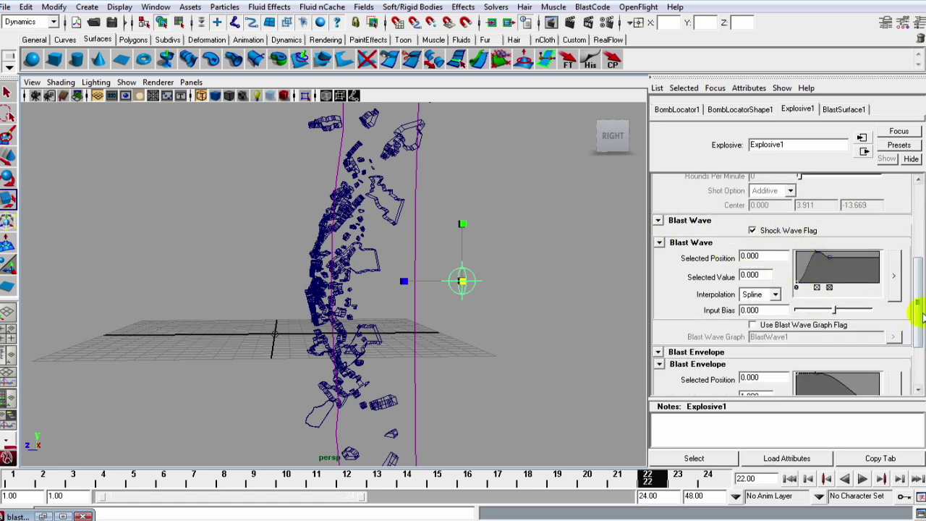
pyautogui.moveTo(917, 318); pyautogui.dragTo(920, 245)
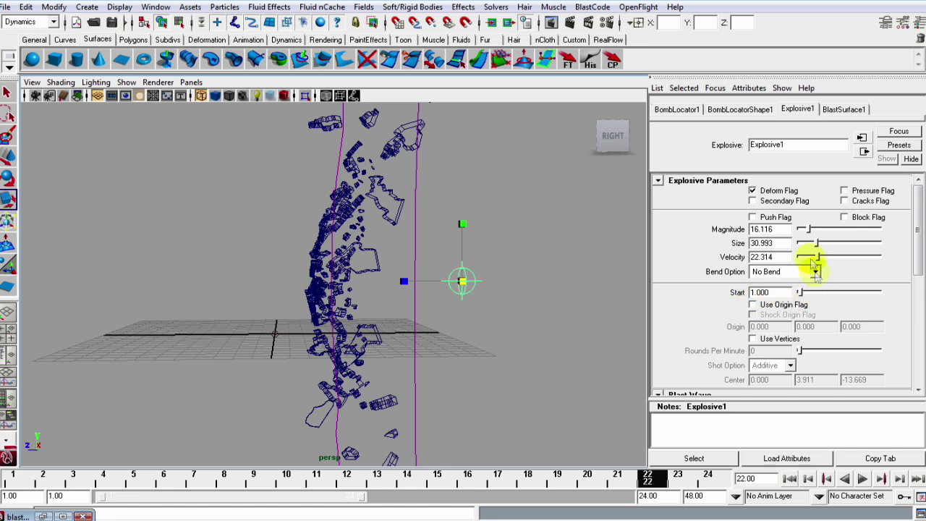
pyautogui.moveTo(819, 260); pyautogui.dragTo(821, 249)
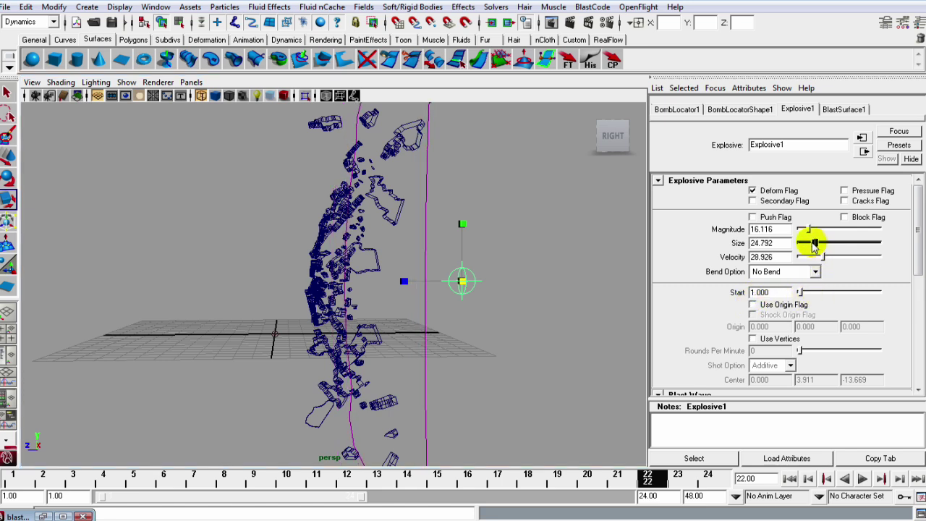
pyautogui.click(789, 478)
pyautogui.keyDown('alt'); pyautogui.moveTo(640, 392); pyautogui.dragTo(413, 385); pyautogui.keyUp('alt')
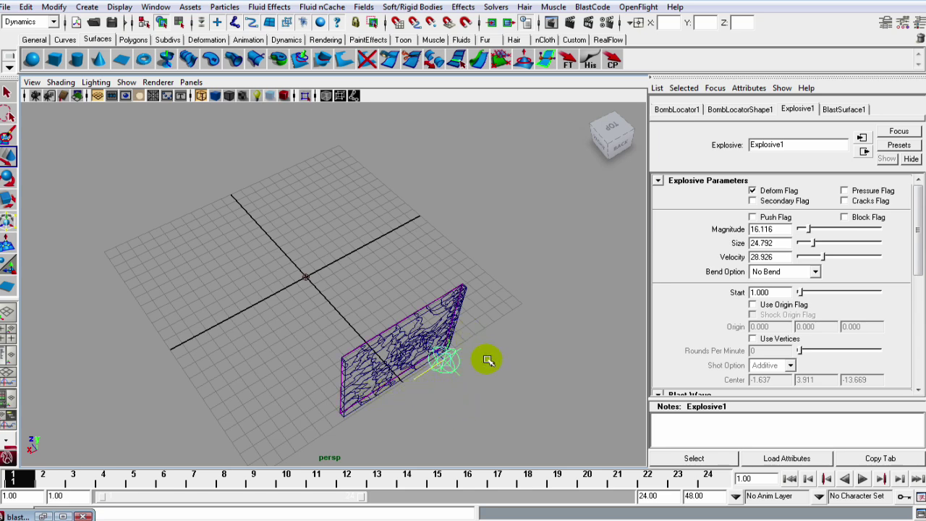
# - Preview the blast from side and top views, then rewind to frame 1
pyautogui.keyDown('alt'); pyautogui.moveTo(487, 361); pyautogui.dragTo(486, 250); pyautogui.keyUp('alt')
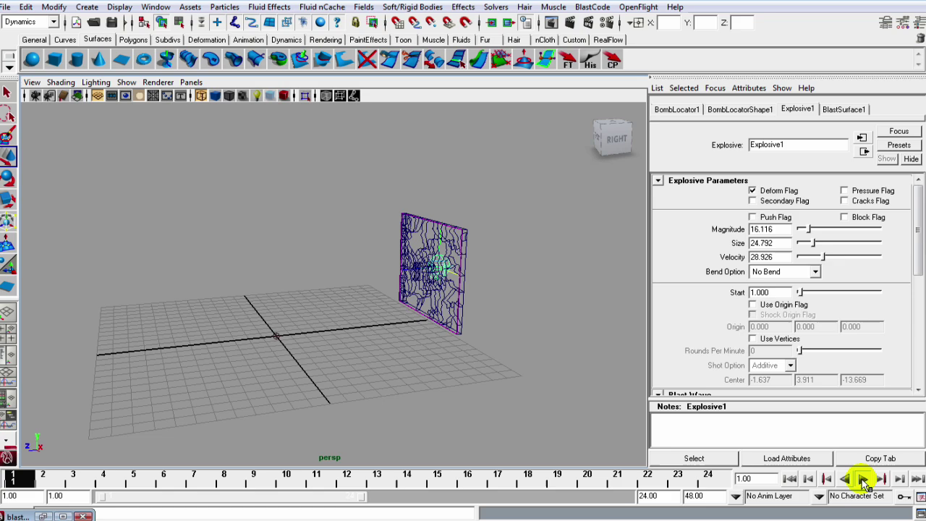
pyautogui.click(863, 479)
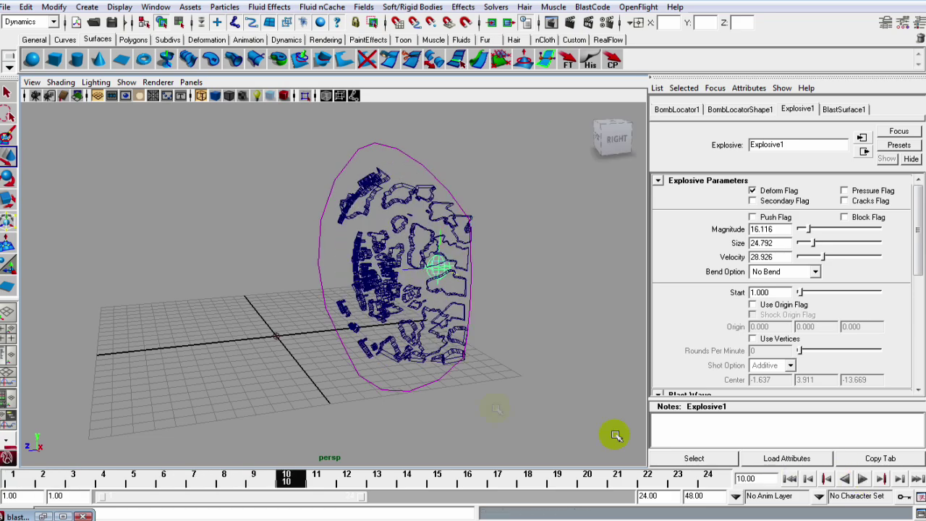
pyautogui.keyDown('alt'); pyautogui.moveTo(616, 435); pyautogui.dragTo(526, 370); pyautogui.keyUp('alt')
pyautogui.keyDown('alt'); pyautogui.moveTo(160, 228); pyautogui.dragTo(391, 347); pyautogui.keyUp('alt')
pyautogui.click(789, 478)
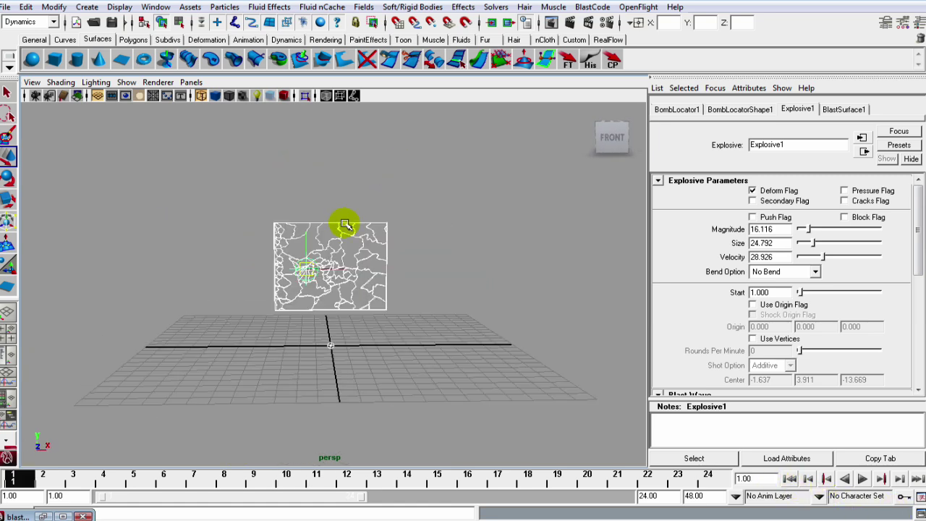
# - Raise the explosive's Center Y from 3.911 to 4.419 and deselect it
pyautogui.moveTo(307, 238); pyautogui.dragTo(308, 230)
pyautogui.click(479, 274)
pyautogui.keyDown('alt'); pyautogui.moveTo(478, 274); pyautogui.dragTo(727, 452); pyautogui.keyUp('alt')
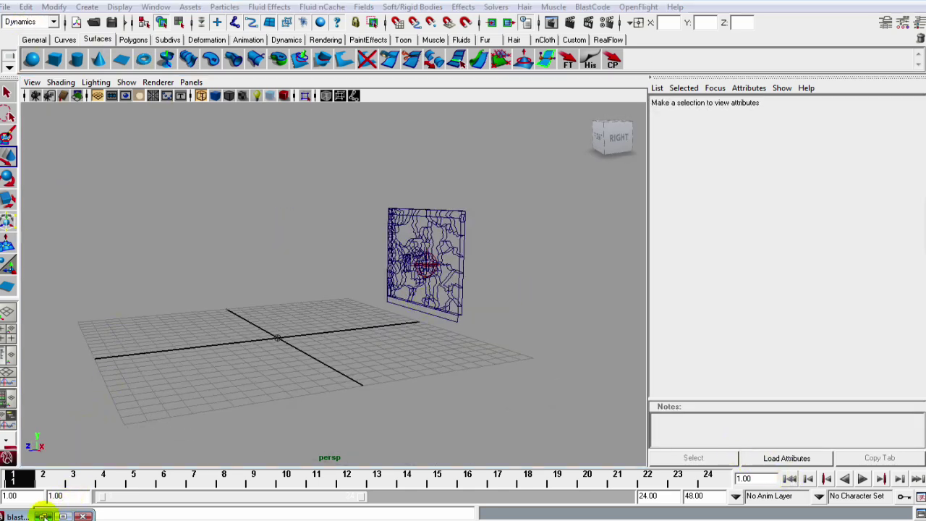
pyautogui.click(44, 515)
# - Switch on Gravity Flag and Ground Plane Flag for BxSolver1, with gravity at -9.800
pyautogui.click(44, 29)
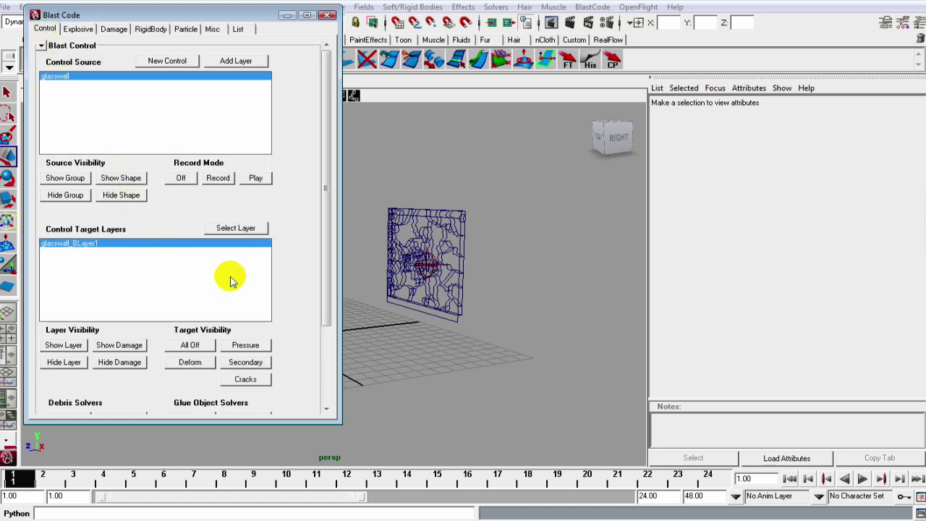
pyautogui.moveTo(326, 197); pyautogui.dragTo(326, 271)
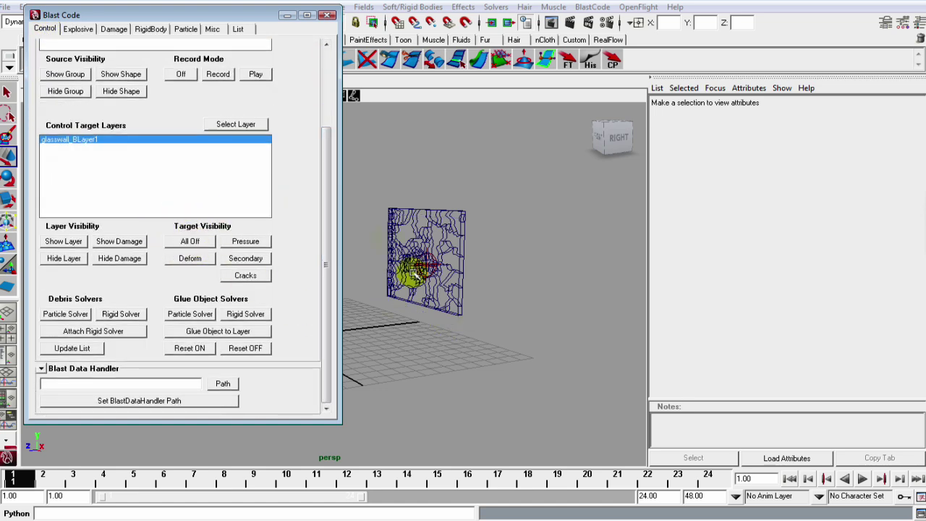
pyautogui.click(287, 15)
pyautogui.keyDown('alt'); pyautogui.moveTo(471, 289); pyautogui.dragTo(661, 393); pyautogui.keyUp('alt')
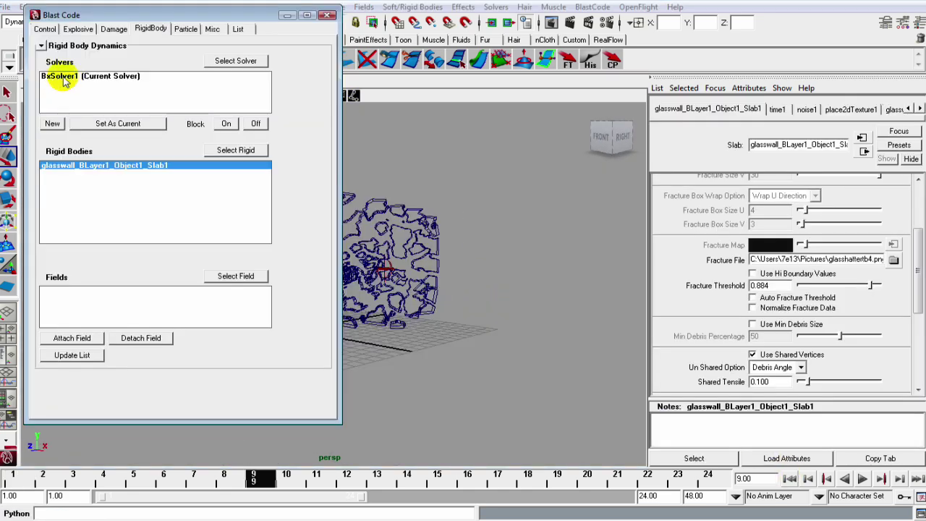
pyautogui.click(64, 77)
pyautogui.click(240, 61)
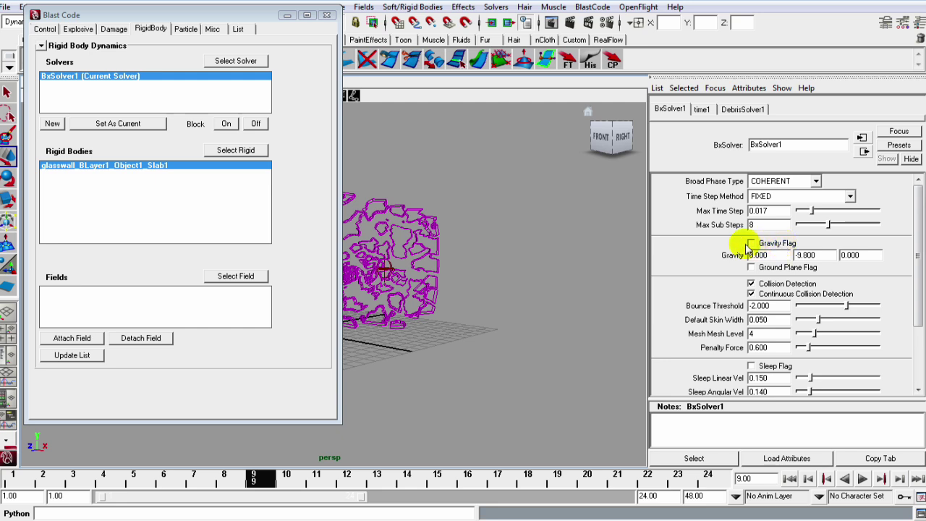
pyautogui.click(751, 244)
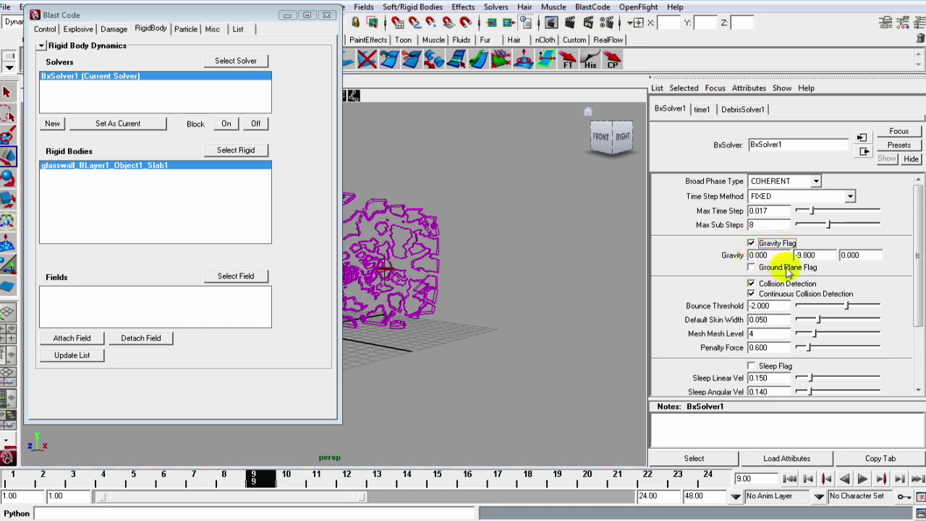
pyautogui.click(287, 14)
pyautogui.keyDown('alt'); pyautogui.moveTo(511, 209); pyautogui.dragTo(479, 206); pyautogui.keyUp('alt')
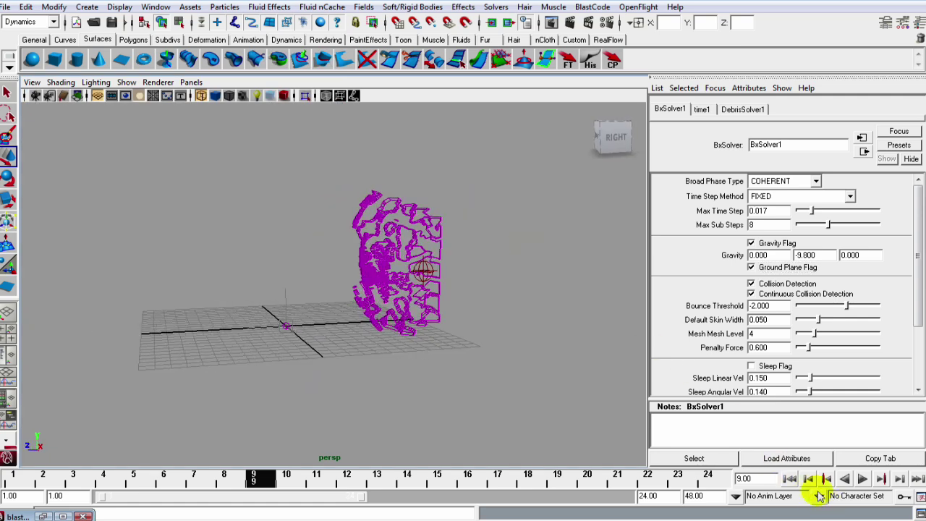
# - Play the gravity simulation and extend the playback end time from 24 to 100 frames
pyautogui.click(790, 478)
pyautogui.click(862, 478)
pyautogui.scroll(2, 513, 393)
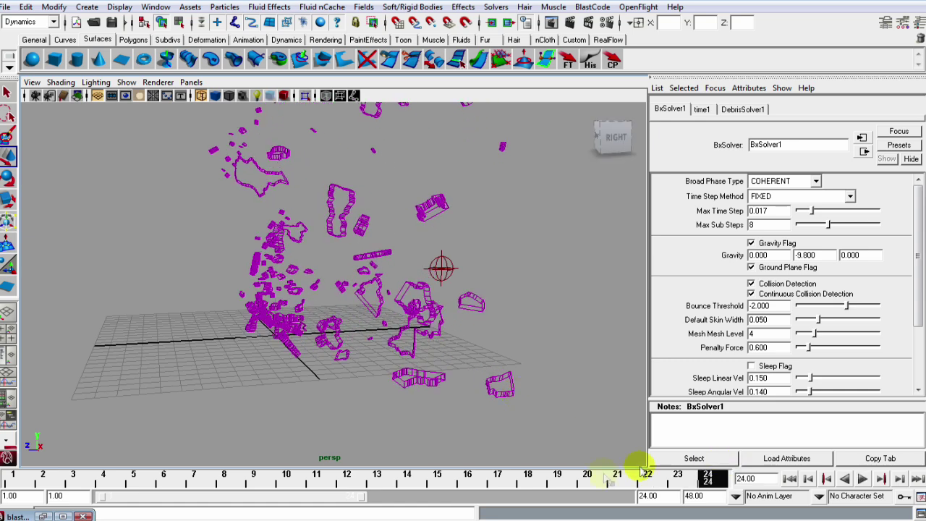
pyautogui.doubleClick(650, 496)
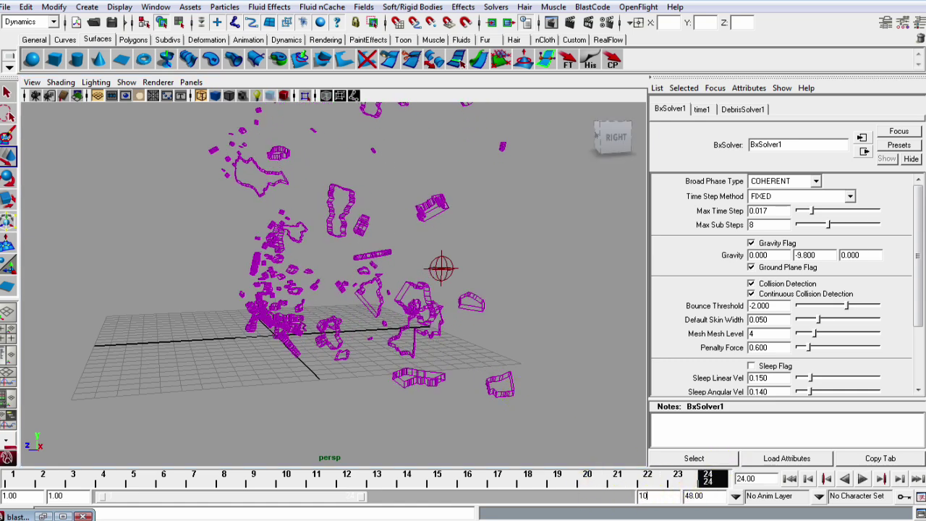
pyautogui.press('Return')
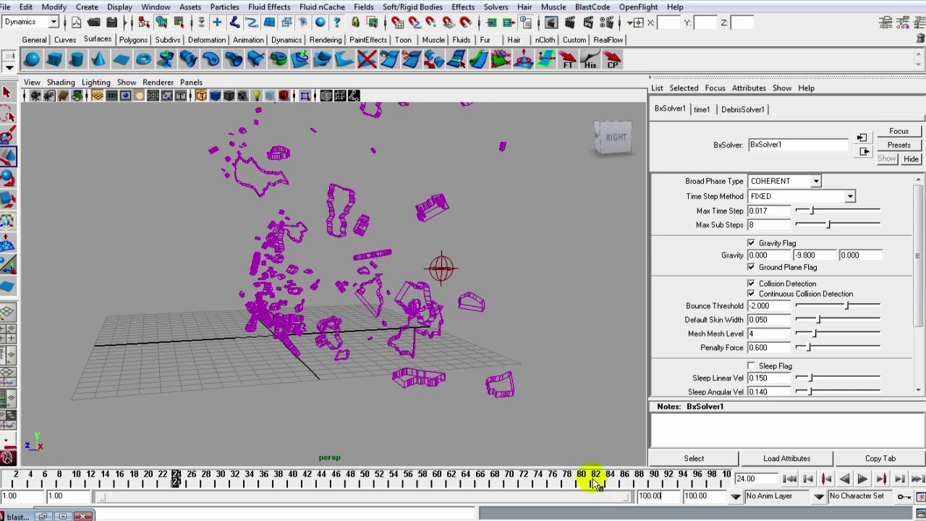
# - Replay the 100-frame simulation and stop at frame 59 as the debris lands on the ground
pyautogui.click(790, 479)
pyautogui.click(862, 479)
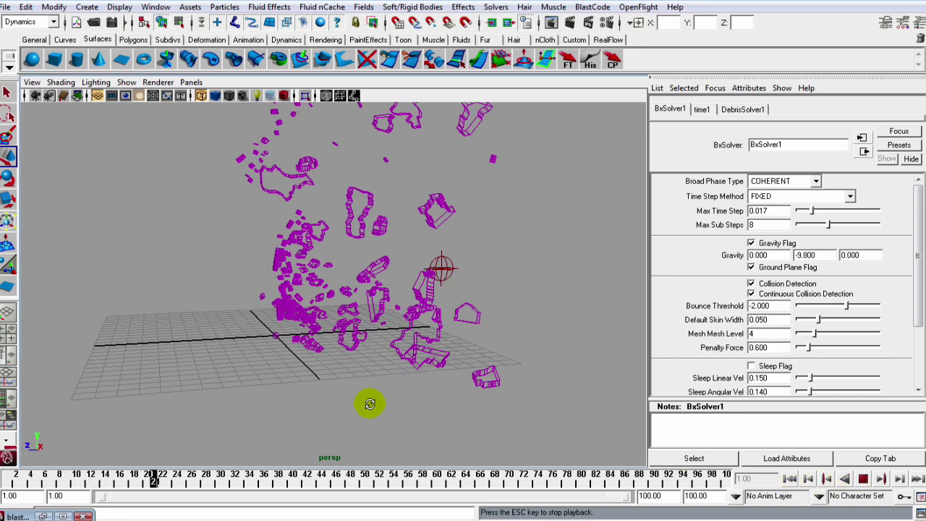
pyautogui.keyDown('alt'); pyautogui.moveTo(369, 403); pyautogui.dragTo(440, 374); pyautogui.keyUp('alt')
pyautogui.click(864, 479)
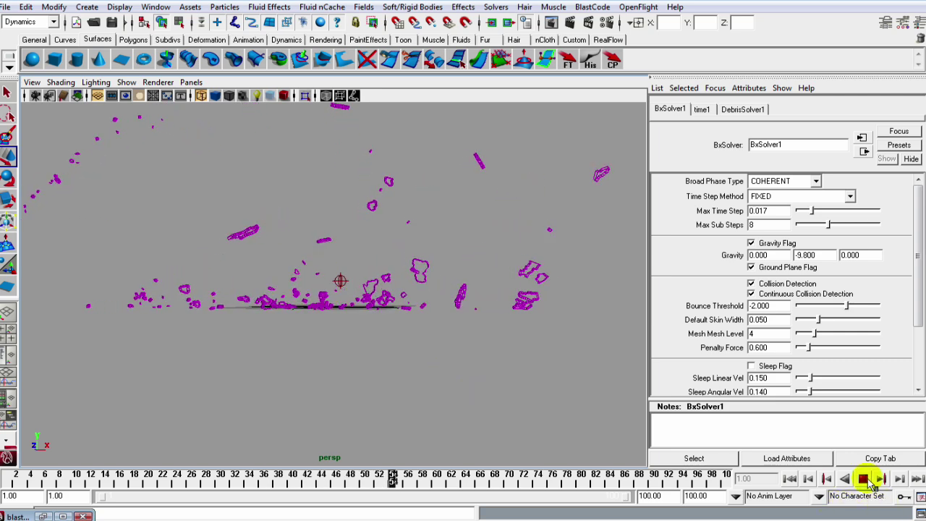
pyautogui.click(864, 479)
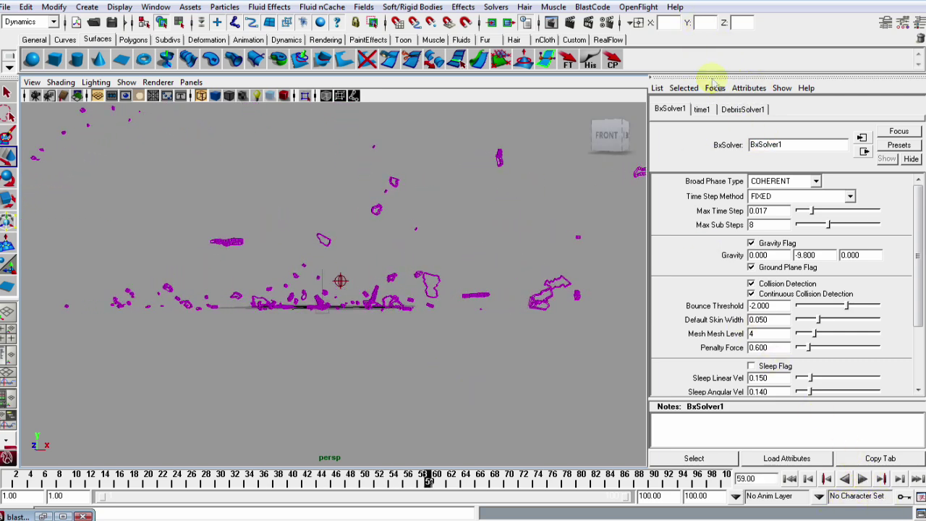
# - Bring Blast Code back up on its Explosive settings page
pyautogui.click(45, 516)
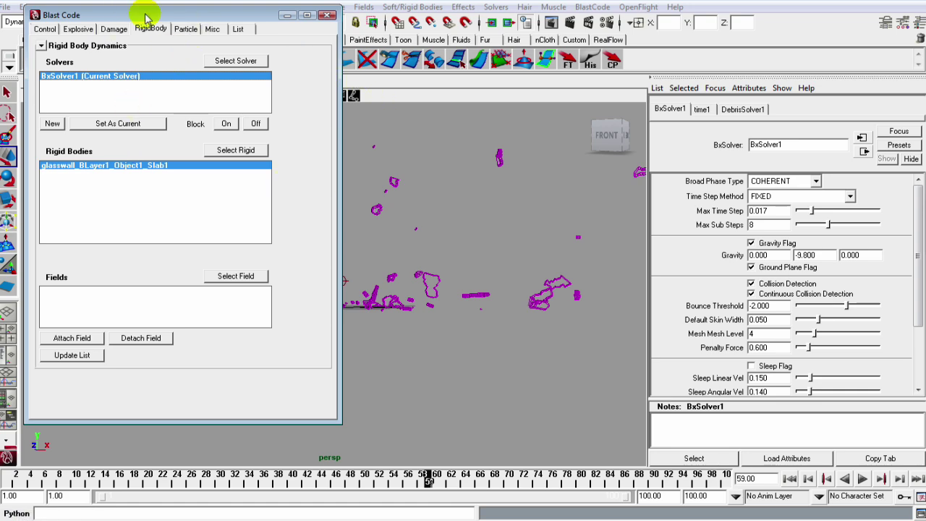
pyautogui.click(113, 30)
pyautogui.click(79, 29)
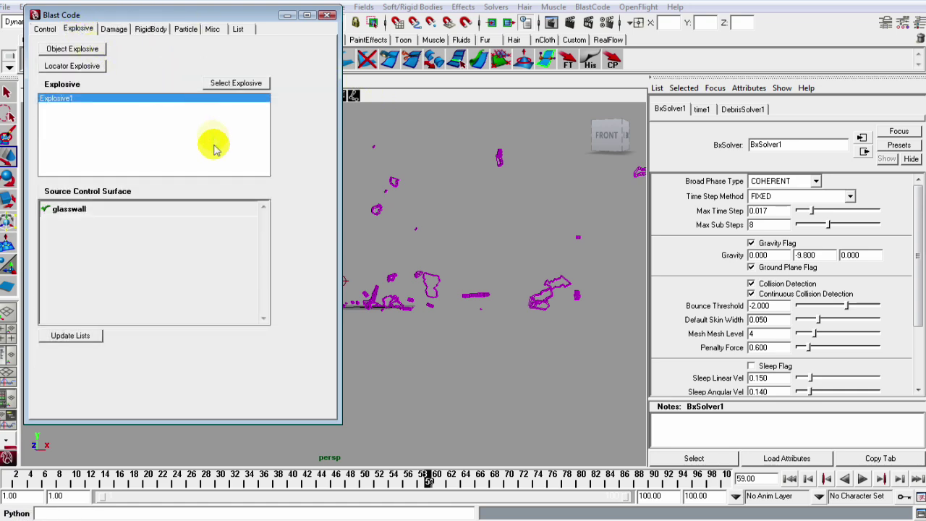